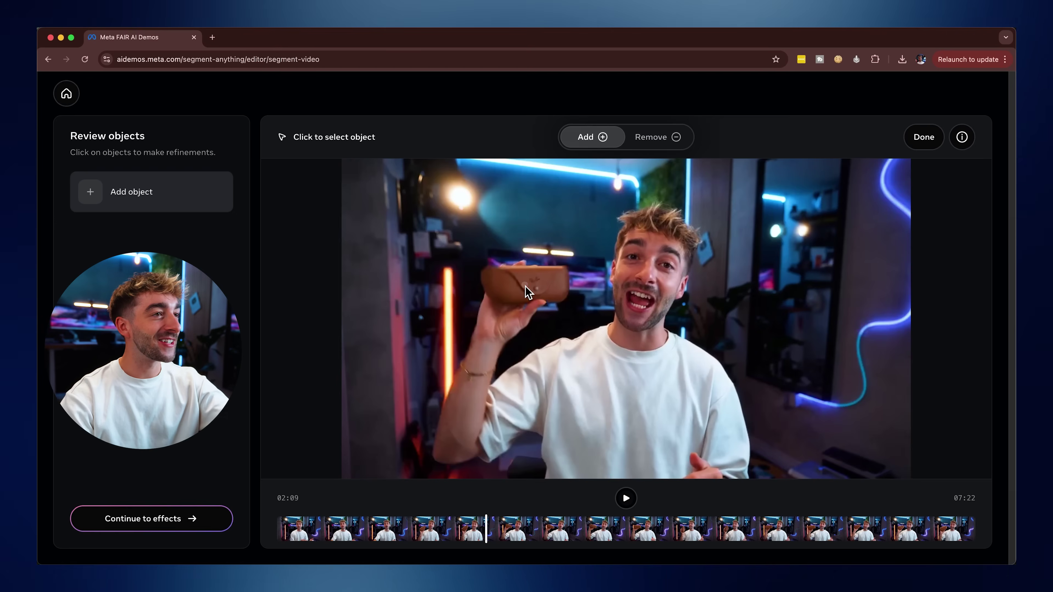
Step: Upload rayban.mp4 to segment the glasses case
{"action": "left_click", "coordinate": [528, 287]}
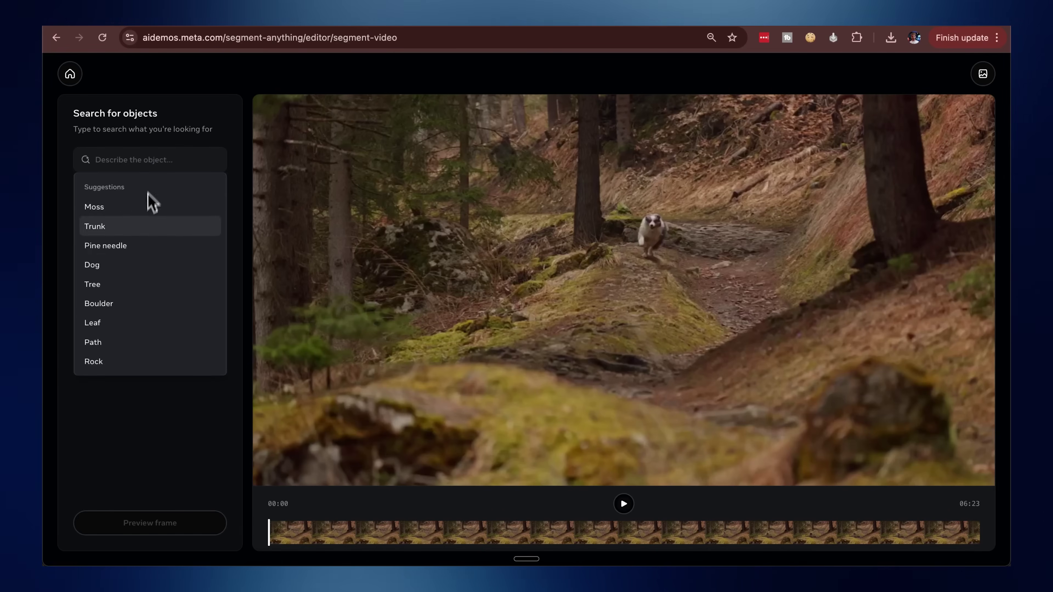
Step: Track the dog in the forest clip and apply a Blur effect to the runners' faces
{"action": "left_click", "coordinate": [138, 272]}
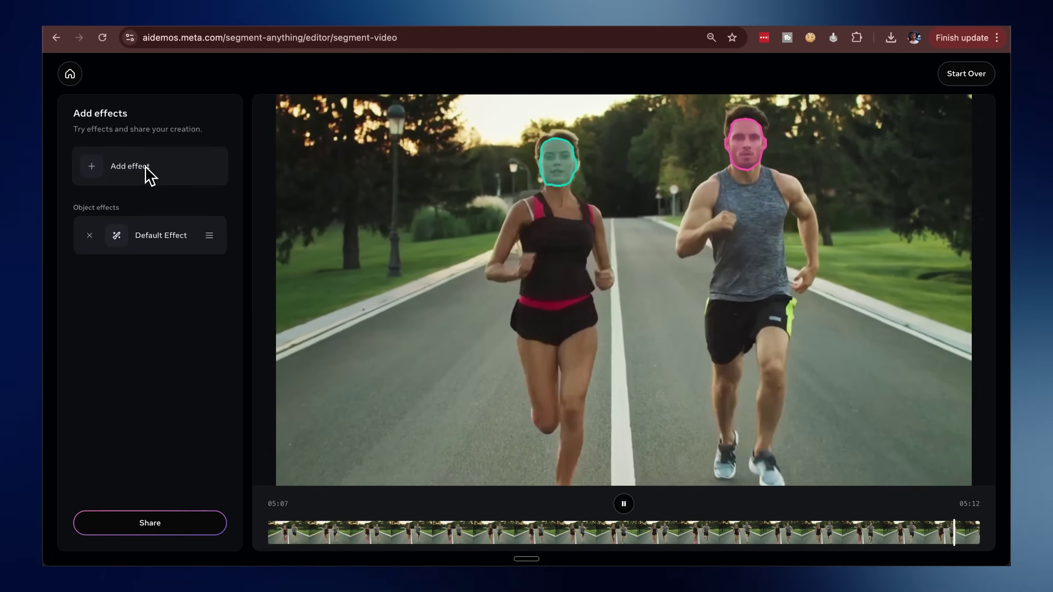
{"action": "left_click", "coordinate": [146, 171]}
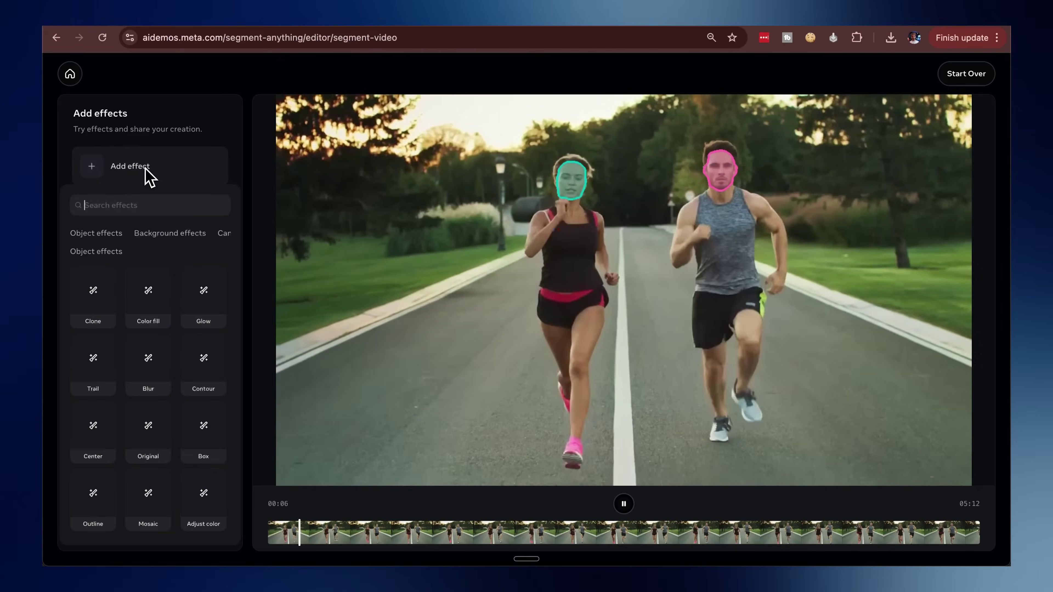
{"action": "left_click", "coordinate": [150, 368]}
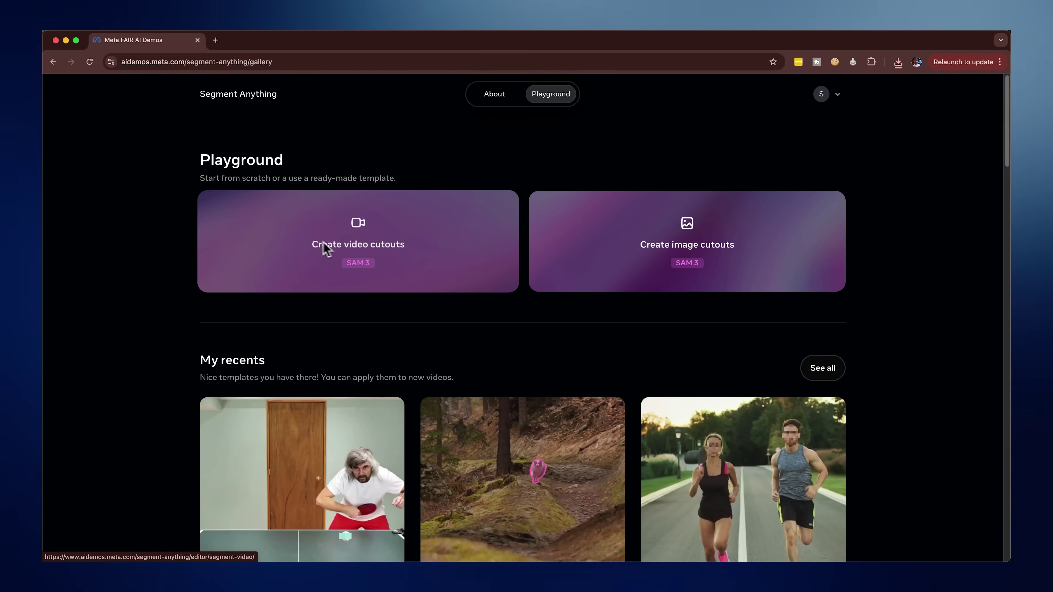
Step: Preview the Contour lines, Desaturate background and Spotlight effect templates
{"action": "scroll", "coordinate": [905, 371], "scroll_direction": "down", "scroll_amount": 1}
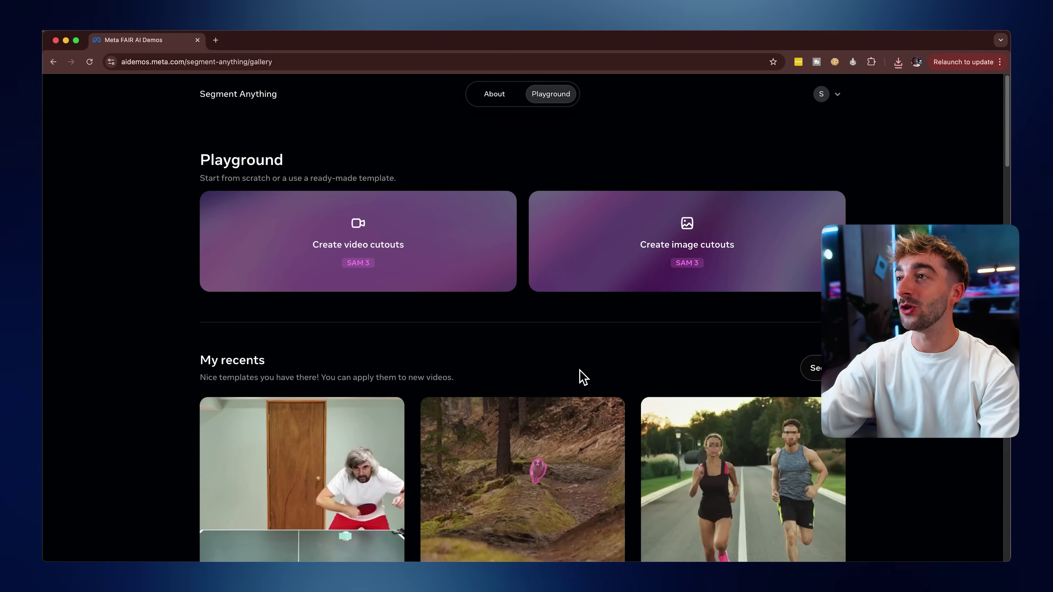
{"action": "scroll", "coordinate": [581, 376], "scroll_direction": "down", "scroll_amount": 10}
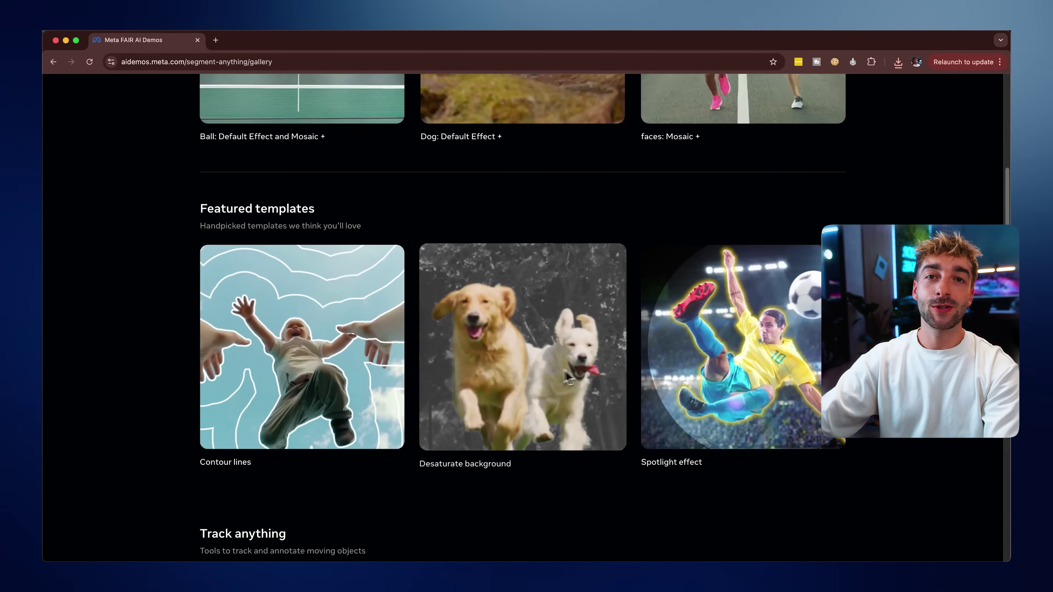
{"action": "left_click", "coordinate": [325, 377]}
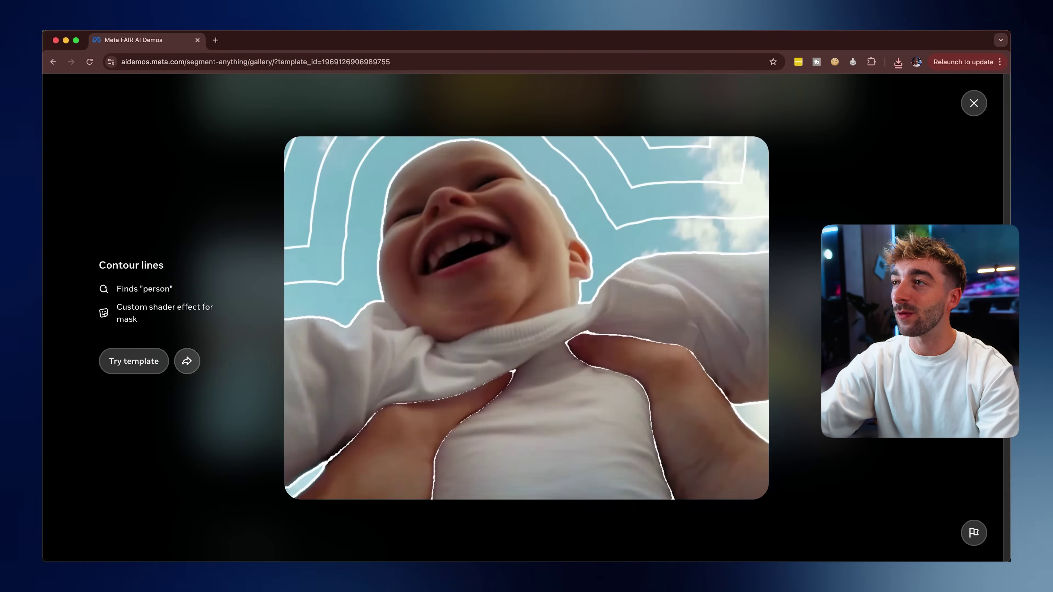
{"action": "key", "text": "Escape"}
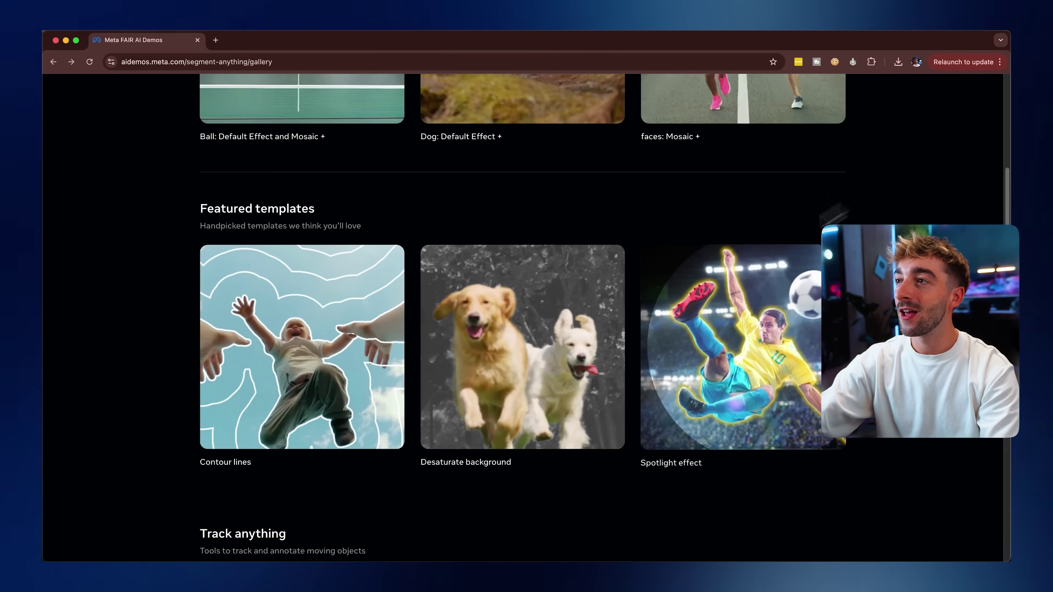
{"action": "left_click", "coordinate": [505, 370]}
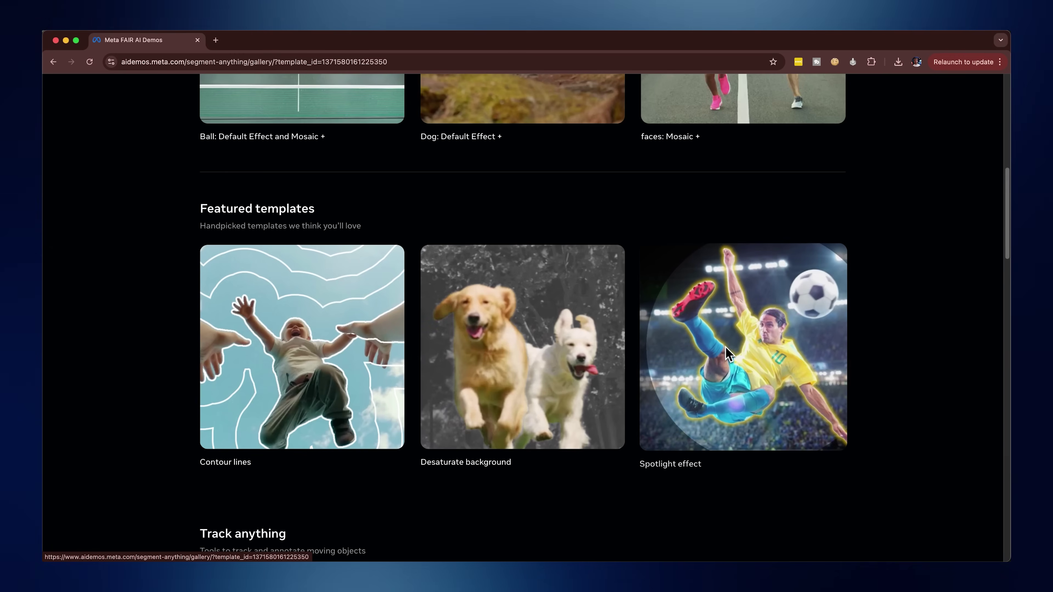
{"action": "left_click", "coordinate": [729, 355]}
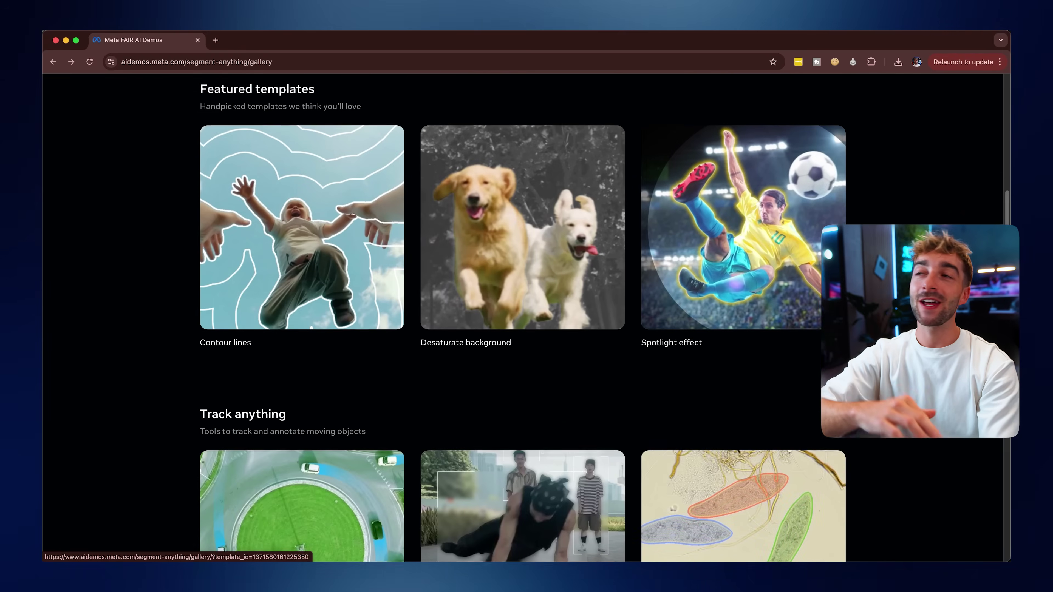
Step: Preview the Motion trails, Bounding box and Simple mask templates
{"action": "scroll", "coordinate": [523, 316], "scroll_direction": "down", "scroll_amount": 5}
{"action": "left_click", "coordinate": [302, 345]}
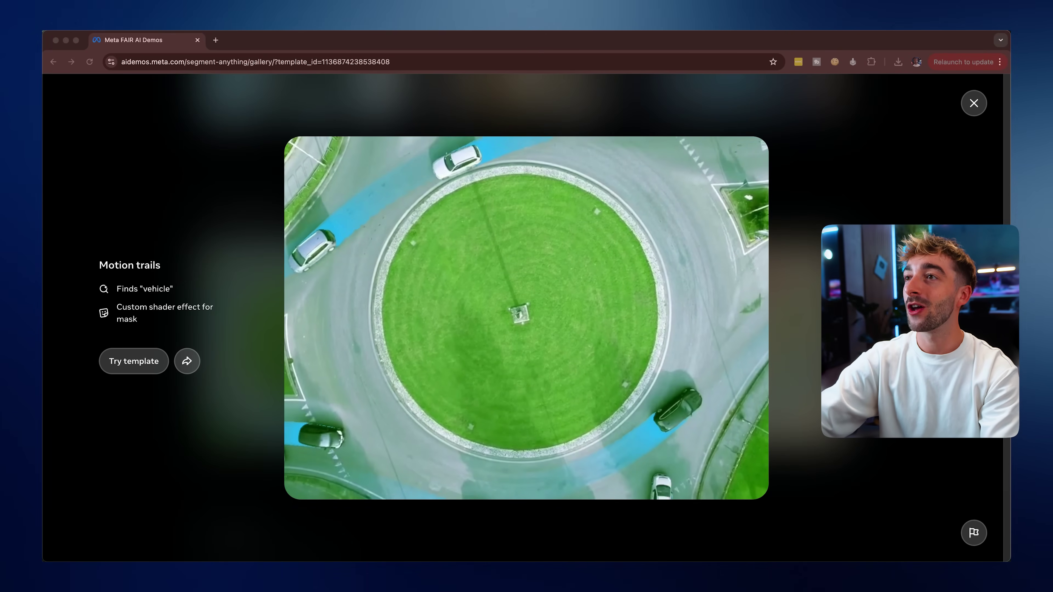
{"action": "key", "text": "Escape"}
{"action": "left_click", "coordinate": [531, 383]}
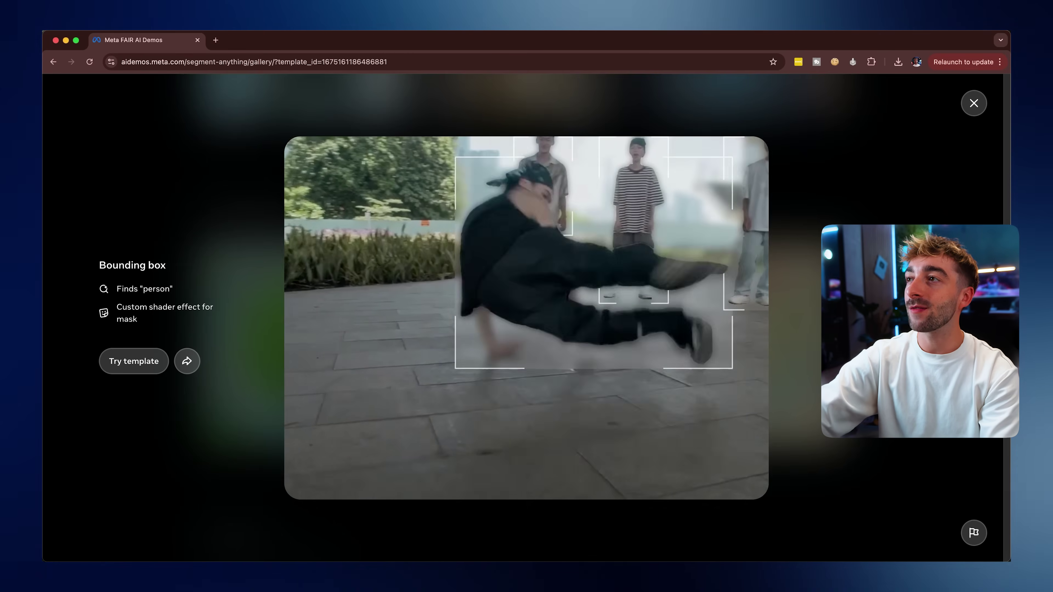
{"action": "key", "text": "Escape"}
{"action": "left_click", "coordinate": [722, 370]}
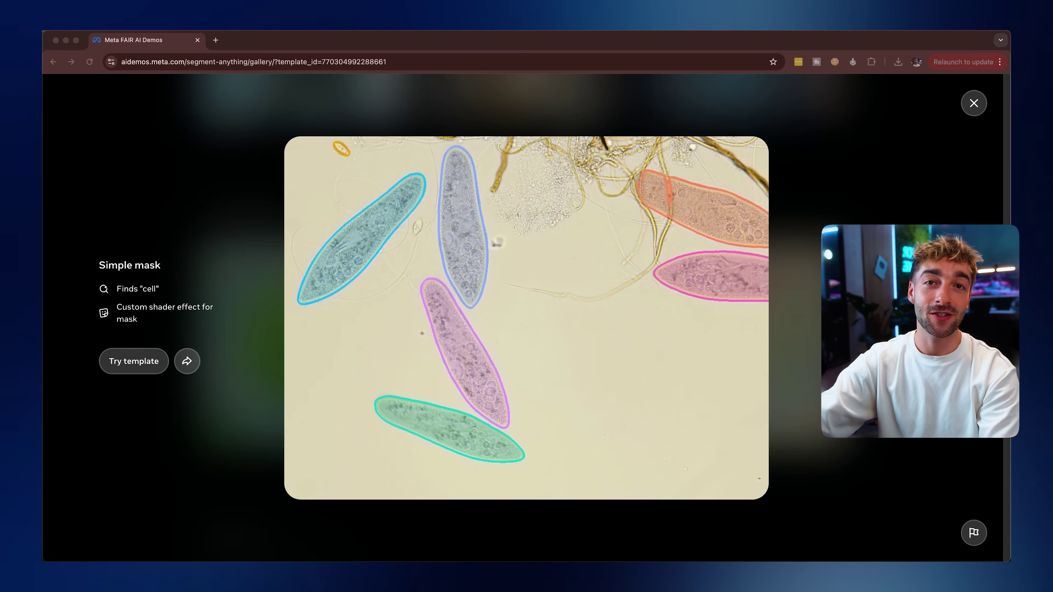
{"action": "key", "text": "Escape"}
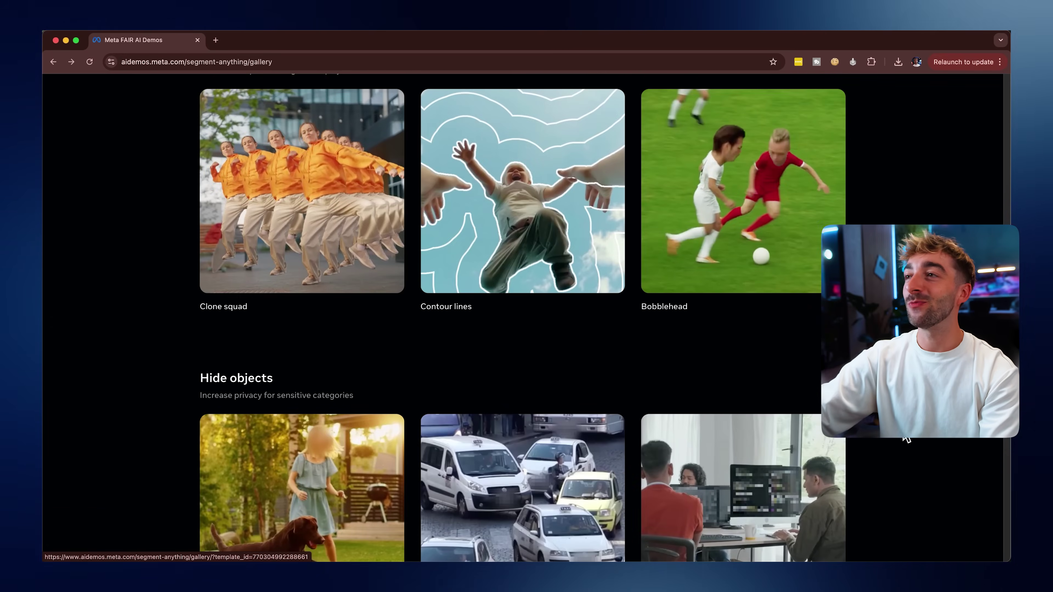
Step: Preview the Clone squad template, then the Bobblehead template
{"action": "scroll", "coordinate": [317, 261], "scroll_direction": "up", "scroll_amount": 1}
{"action": "left_click", "coordinate": [317, 261]}
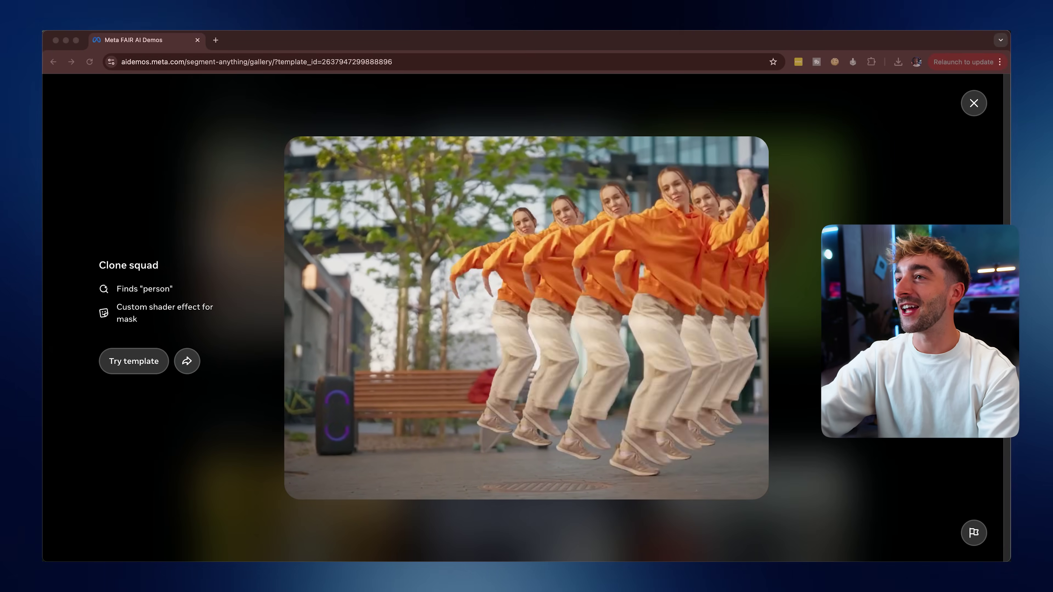
{"action": "key", "text": "Escape"}
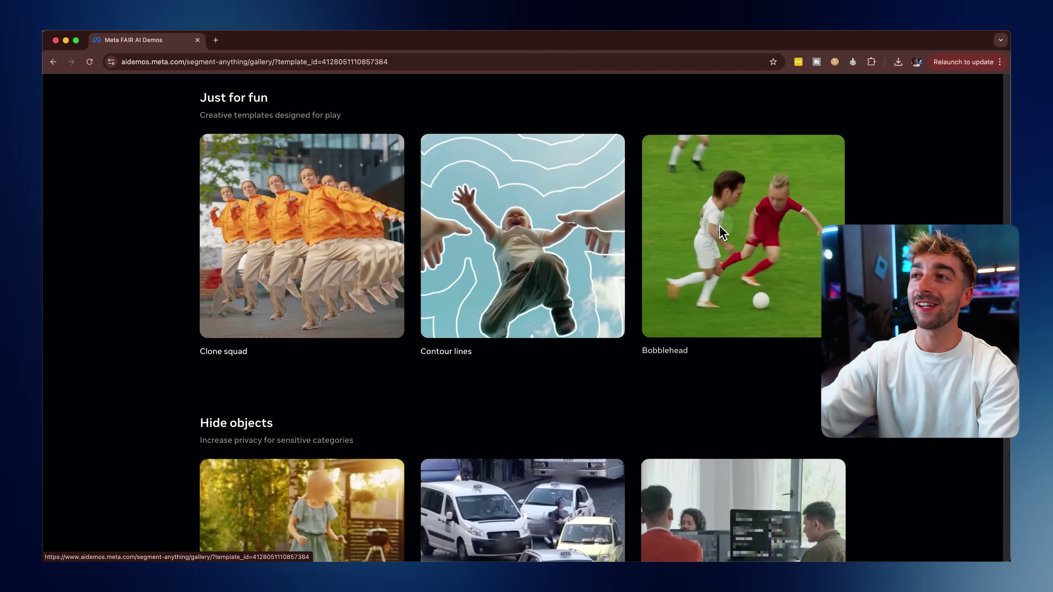
{"action": "left_click", "coordinate": [740, 301]}
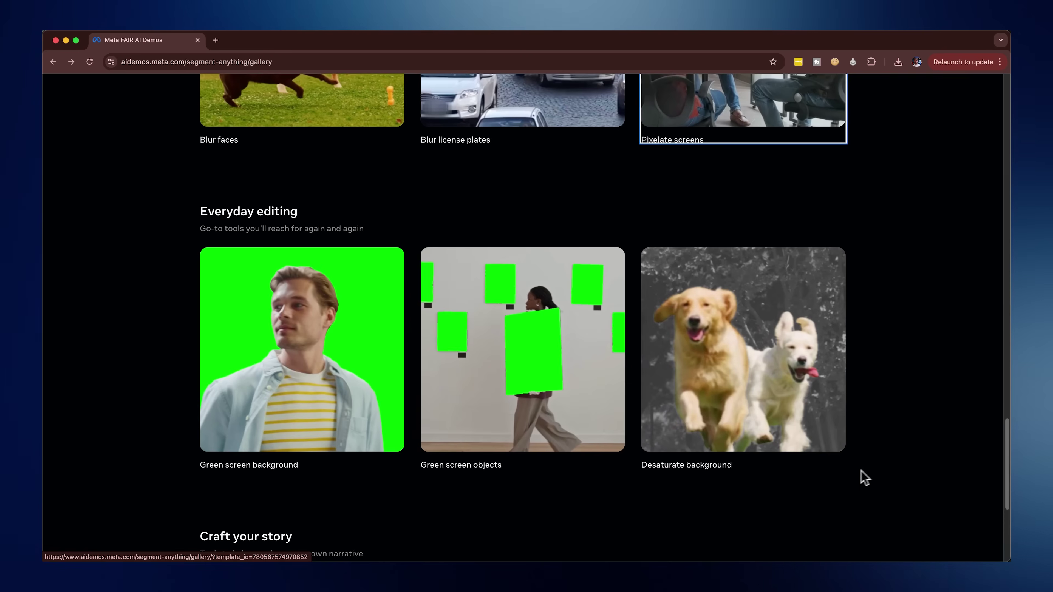
Step: Preview the Green screen background and Auto zoom templates, then refocus the browser
{"action": "left_click", "coordinate": [323, 409]}
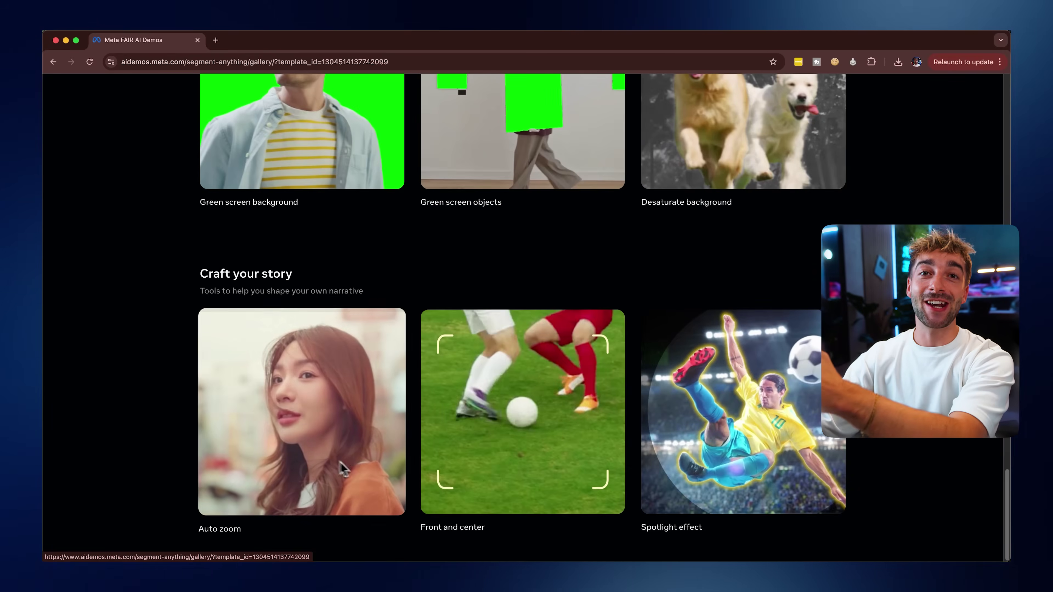
{"action": "left_click", "coordinate": [341, 469]}
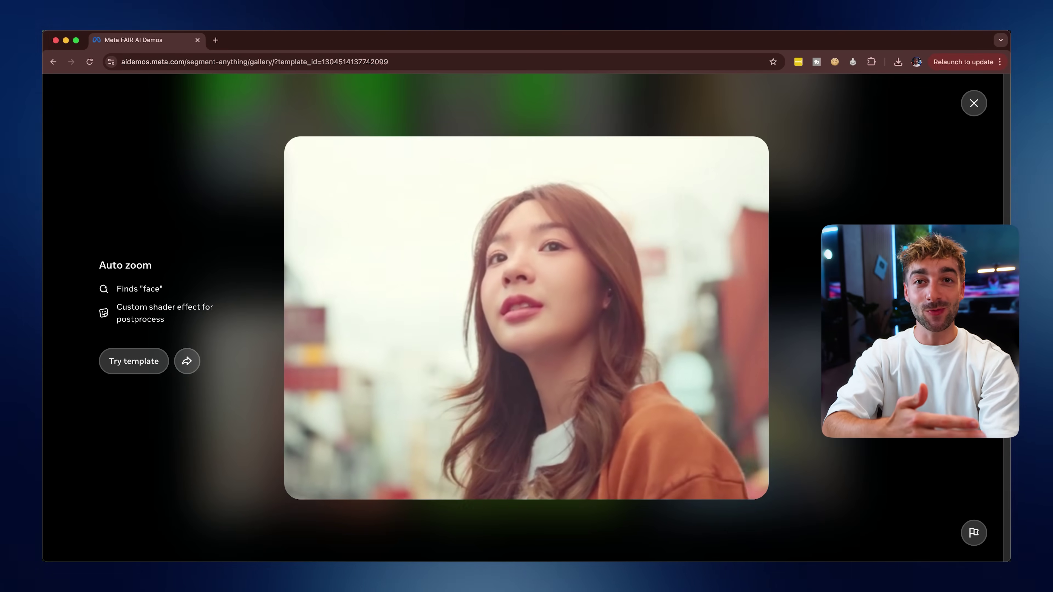
{"action": "scroll", "coordinate": [624, 533], "scroll_direction": "down", "scroll_amount": 2}
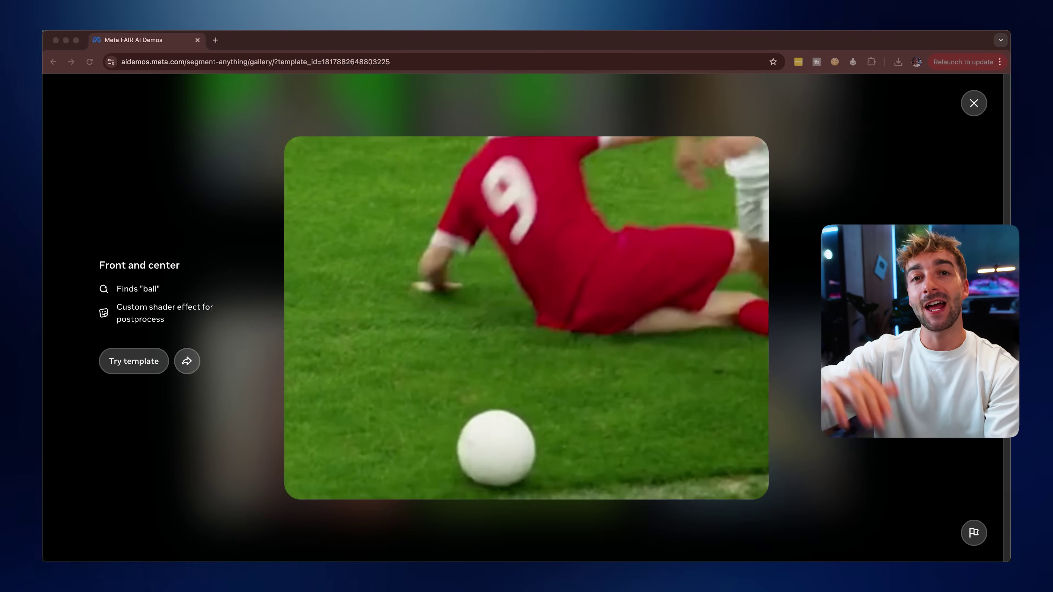
{"action": "left_click", "coordinate": [820, 535]}
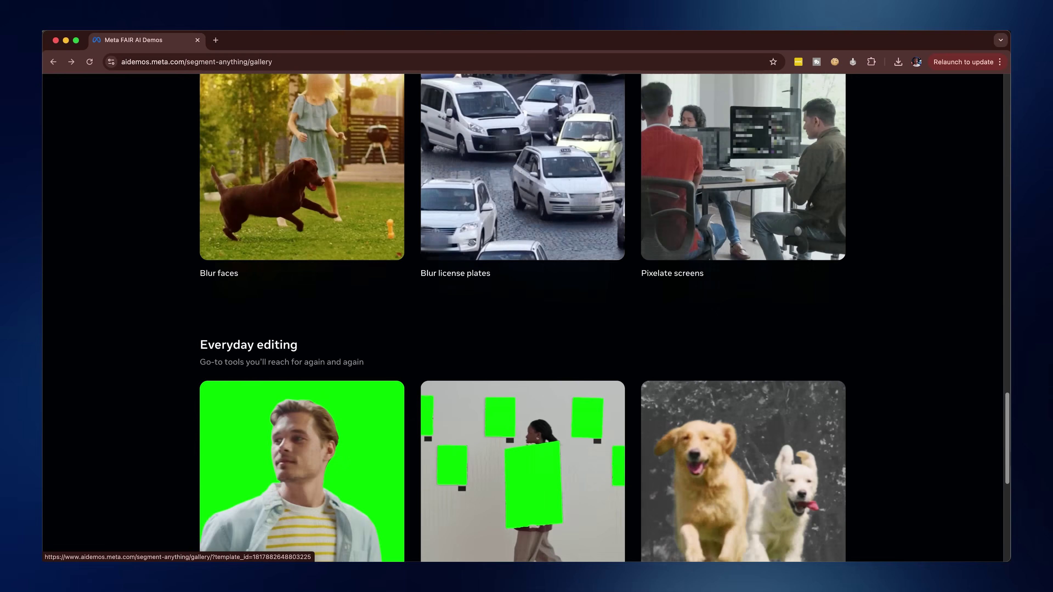
Step: Scroll the Playground gallery back up to the top
{"action": "scroll", "coordinate": [302, 482], "scroll_direction": "up", "scroll_amount": 5}
{"action": "scroll", "coordinate": [302, 481], "scroll_direction": "up", "scroll_amount": 15}
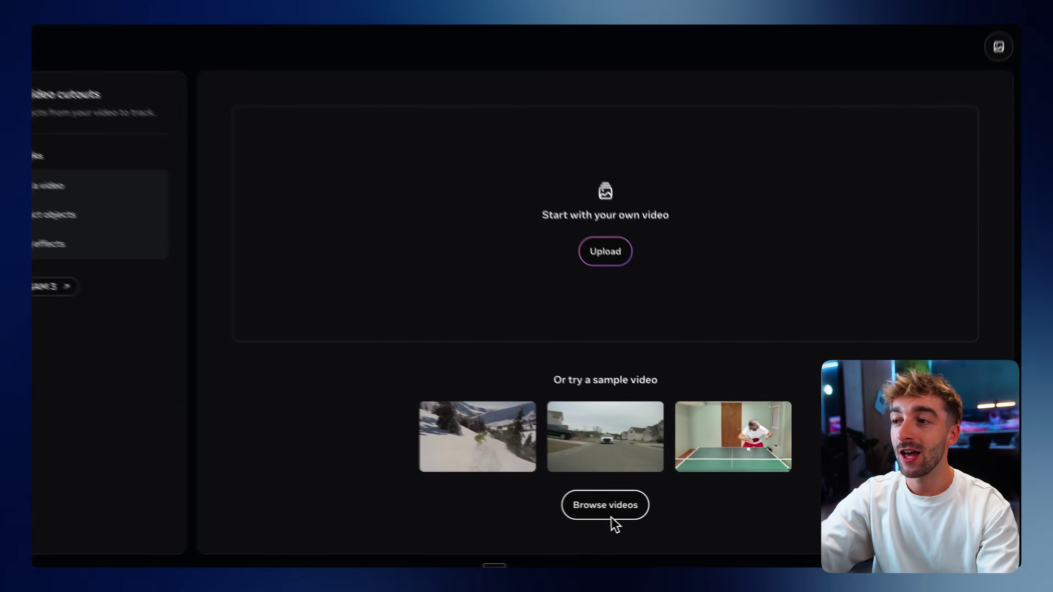
Step: Browse the sample video library for the clip of the suited man on the staircase
{"action": "left_click", "coordinate": [634, 522]}
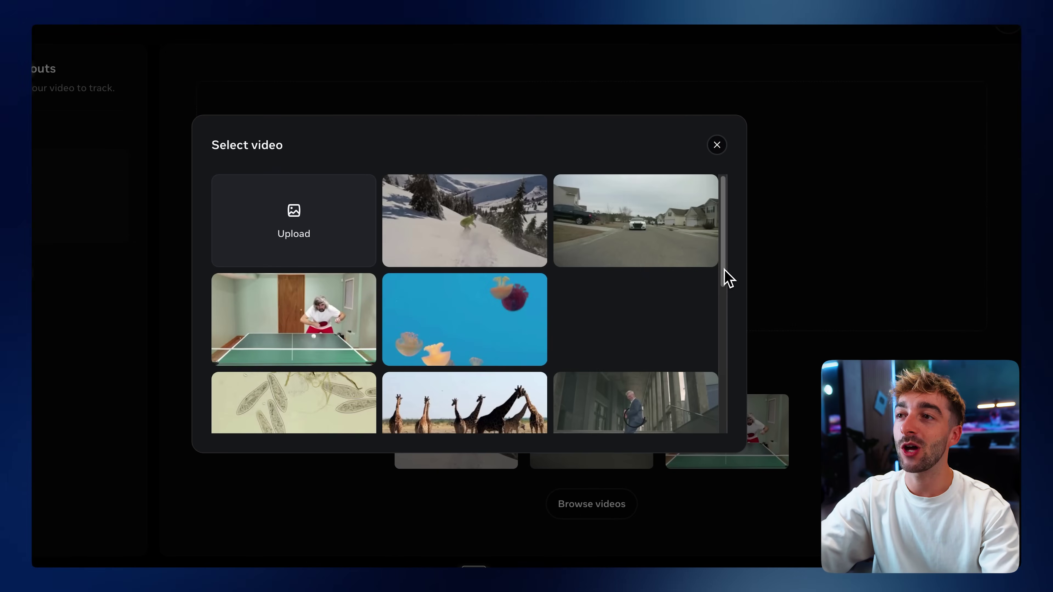
{"action": "left_click_drag", "start_coordinate": [725, 277], "coordinate": [711, 421]}
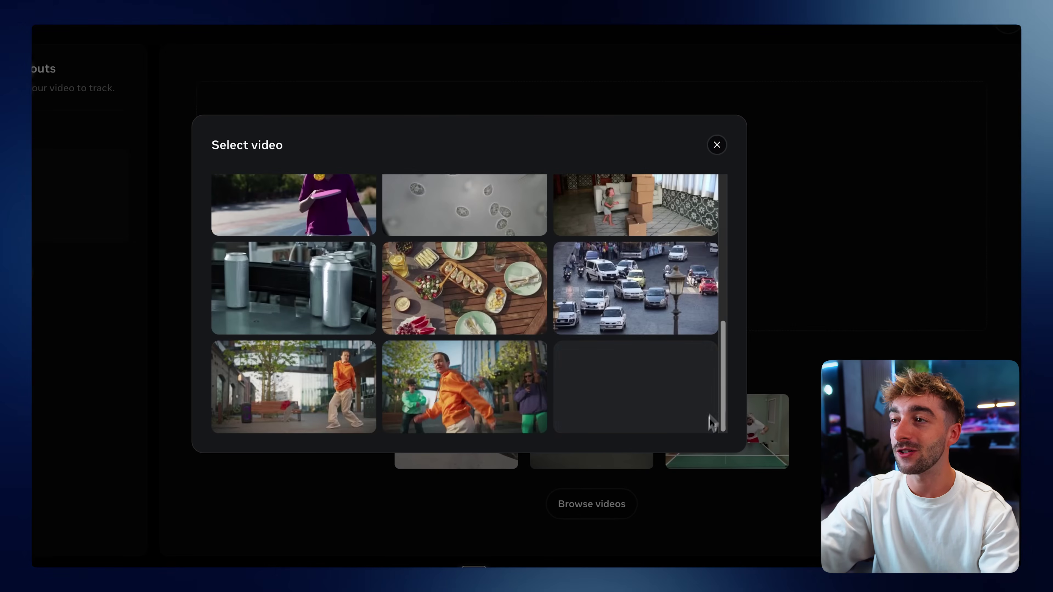
{"action": "scroll", "coordinate": [717, 383], "scroll_direction": "up", "scroll_amount": 5}
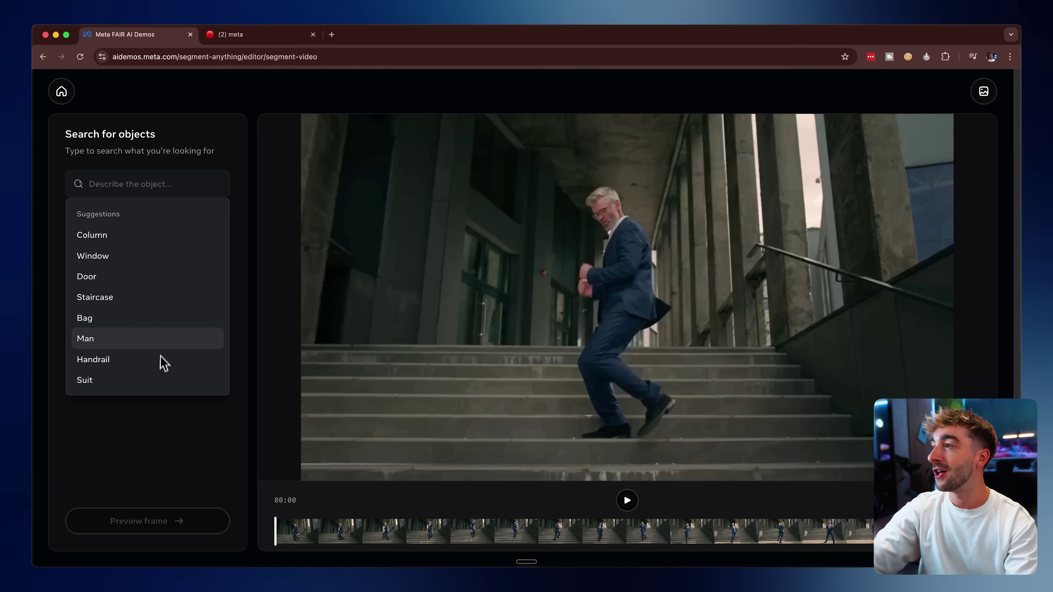
Step: Choose Man as the object and search the entire video to create Man 1
{"action": "left_click", "coordinate": [139, 338]}
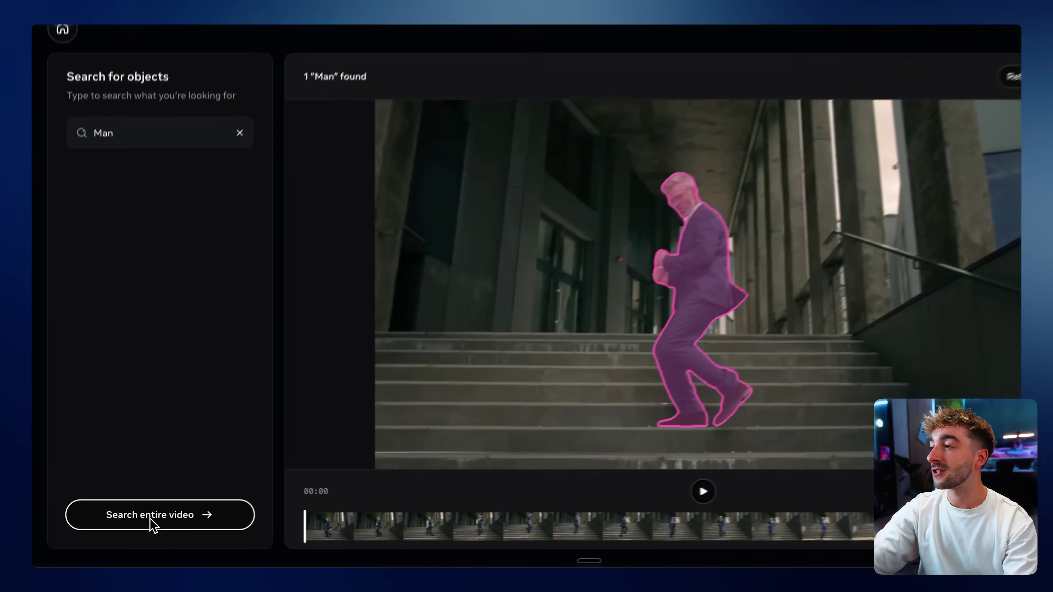
{"action": "left_click", "coordinate": [140, 524]}
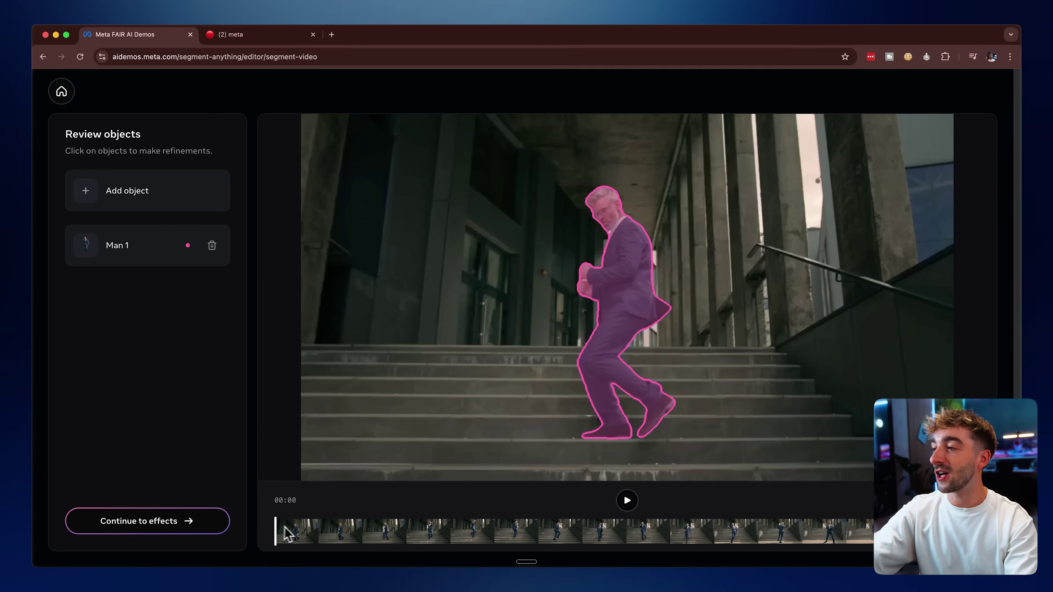
Step: Scrub the timeline to inspect the man's mask, then start adding another object
{"action": "left_click_drag", "start_coordinate": [285, 533], "coordinate": [321, 539]}
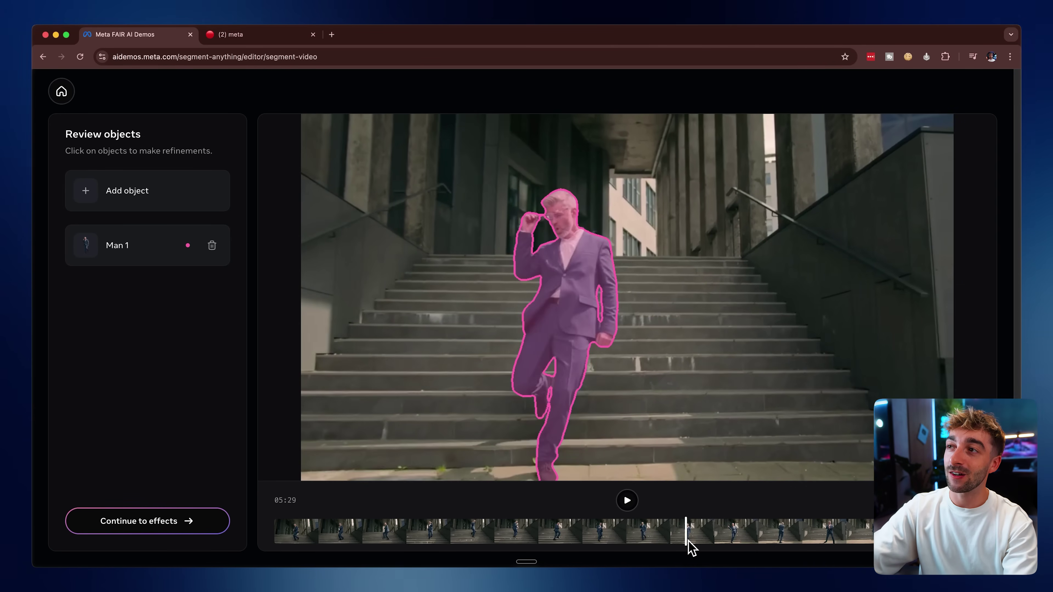
{"action": "left_click_drag", "start_coordinate": [697, 542], "coordinate": [837, 544]}
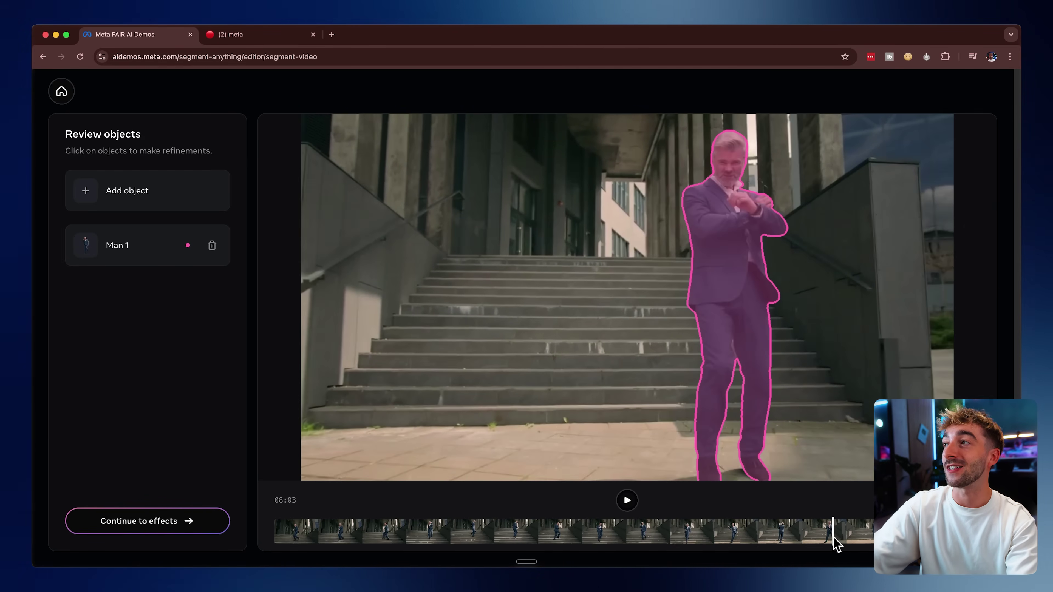
{"action": "left_click", "coordinate": [117, 190]}
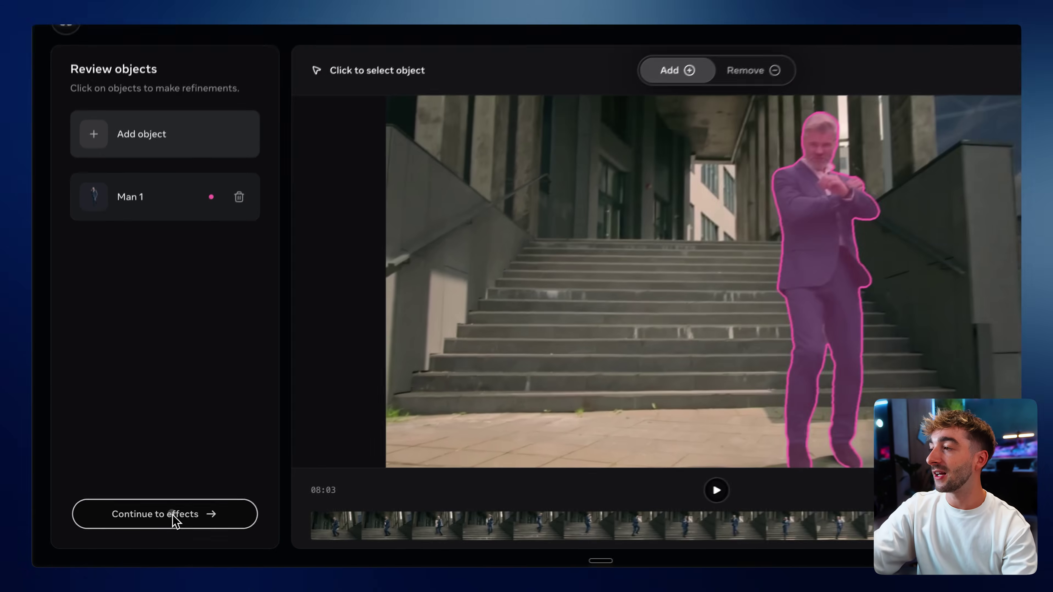
Step: Replace the man's Default Effect with the Trail and Glow effects
{"action": "left_click", "coordinate": [160, 522]}
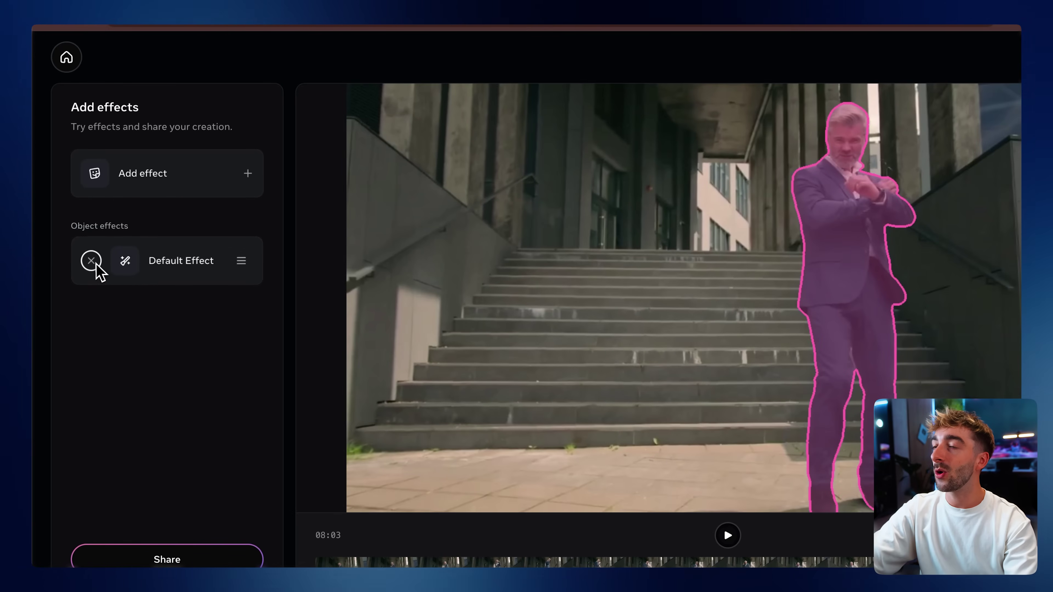
{"action": "left_click", "coordinate": [91, 261]}
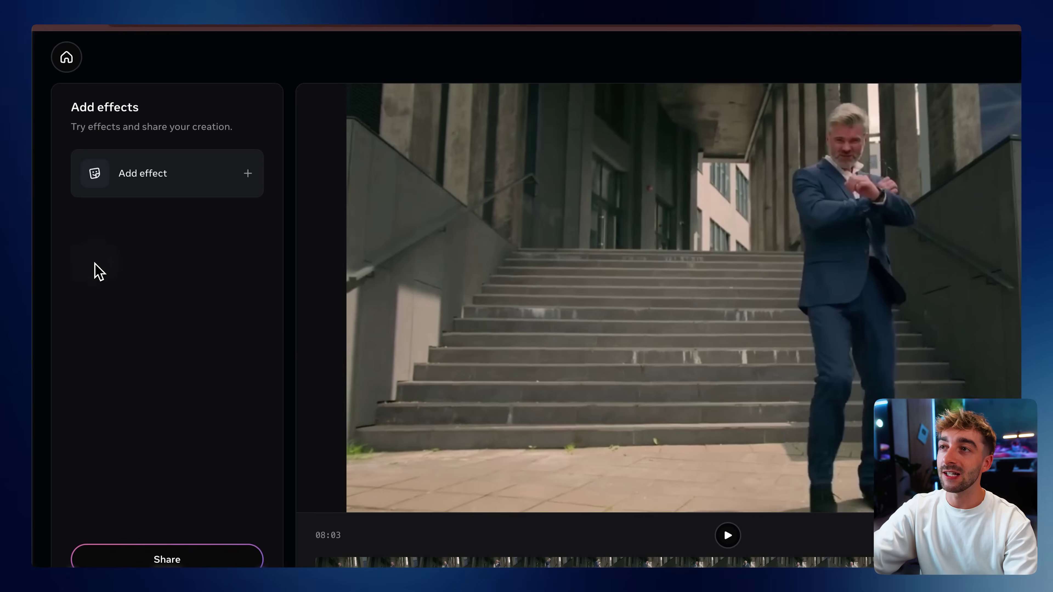
{"action": "left_click", "coordinate": [180, 187]}
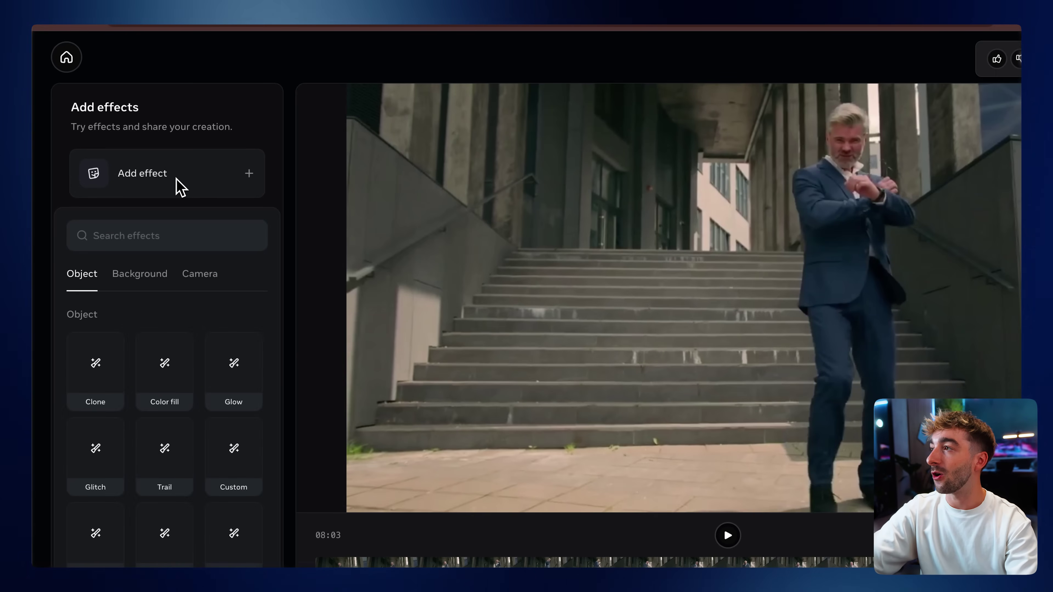
{"action": "scroll", "coordinate": [189, 421], "scroll_direction": "down", "scroll_amount": 1}
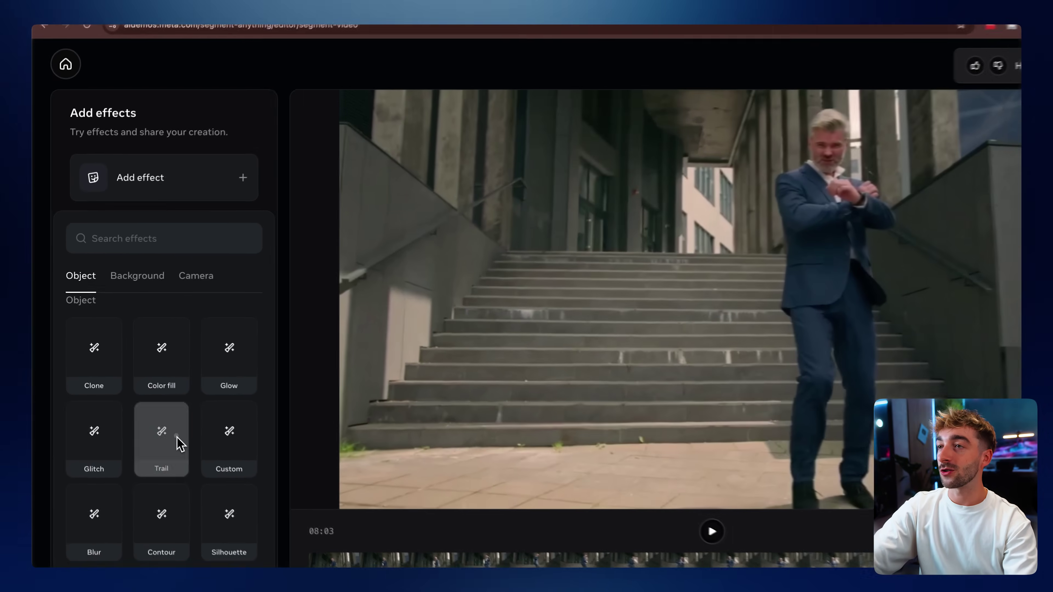
{"action": "left_click", "coordinate": [170, 424]}
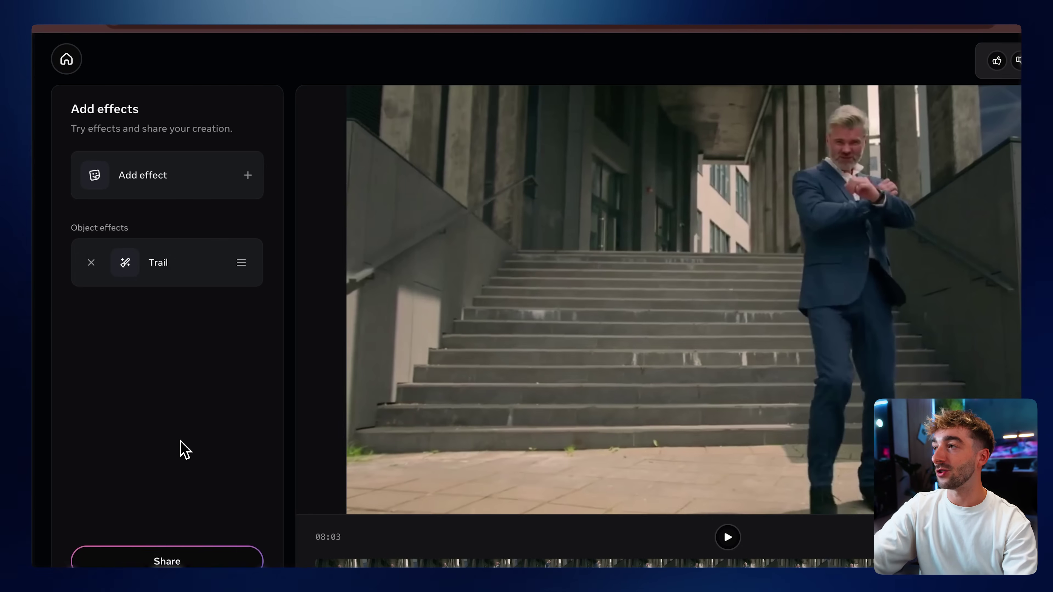
{"action": "left_click", "coordinate": [166, 185]}
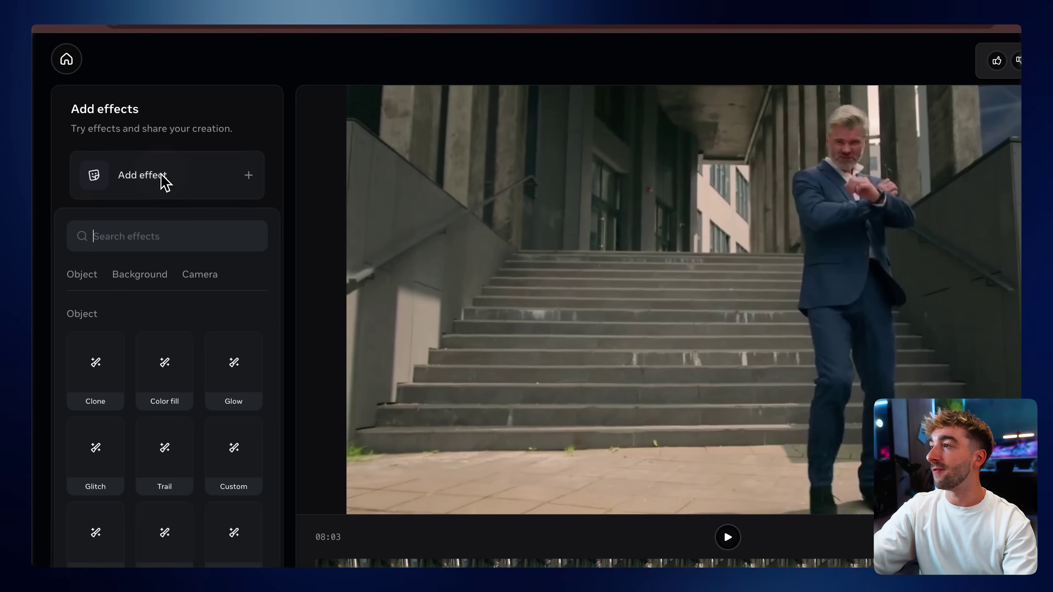
{"action": "left_click", "coordinate": [234, 370]}
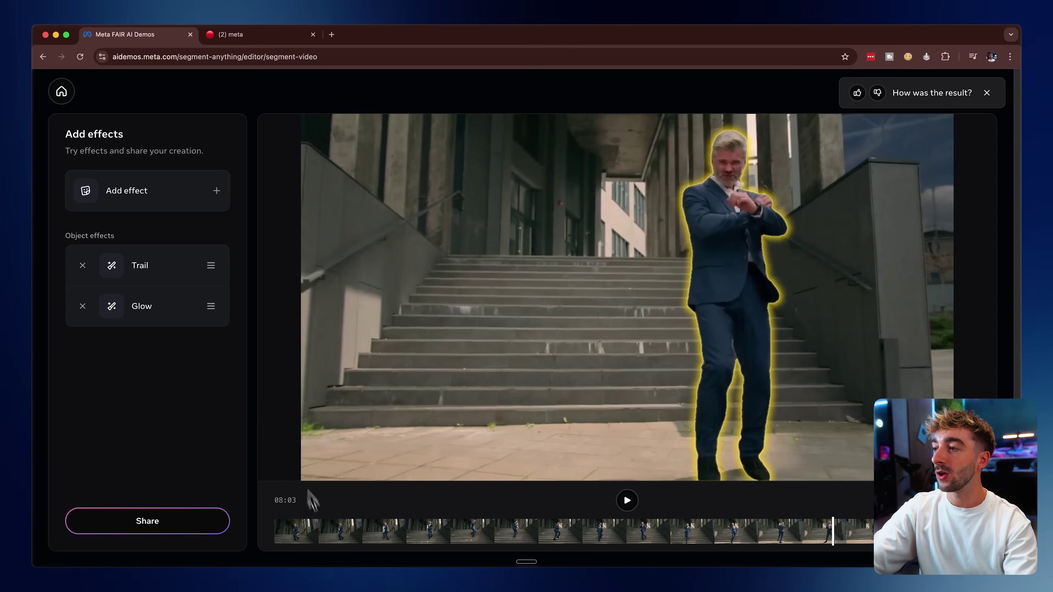
Step: Rewind the clip to the start and play it with the new effects
{"action": "left_click", "coordinate": [370, 565]}
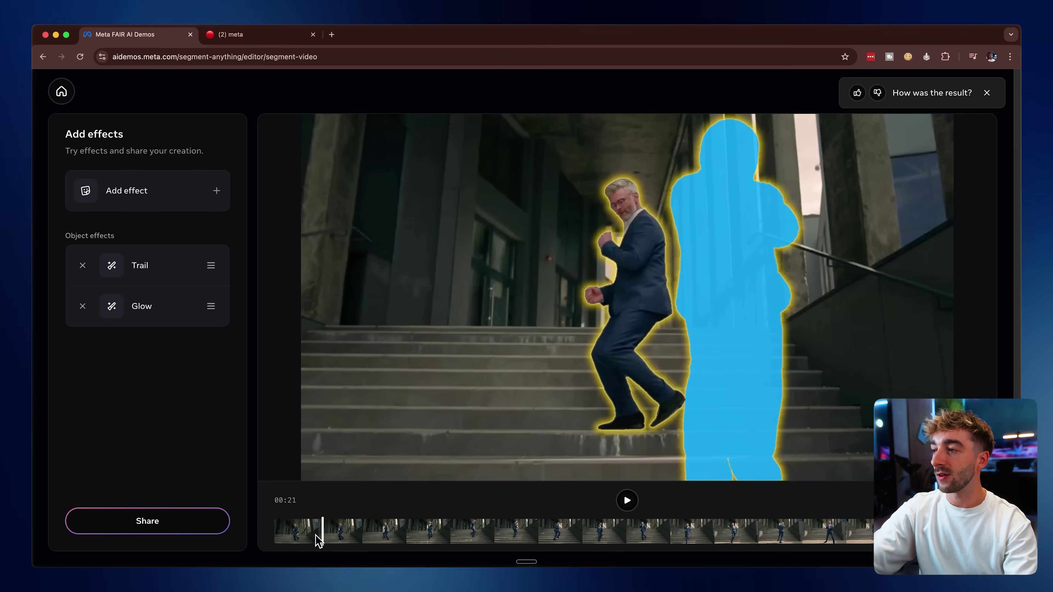
{"action": "left_click", "coordinate": [279, 537]}
{"action": "left_click", "coordinate": [627, 500]}
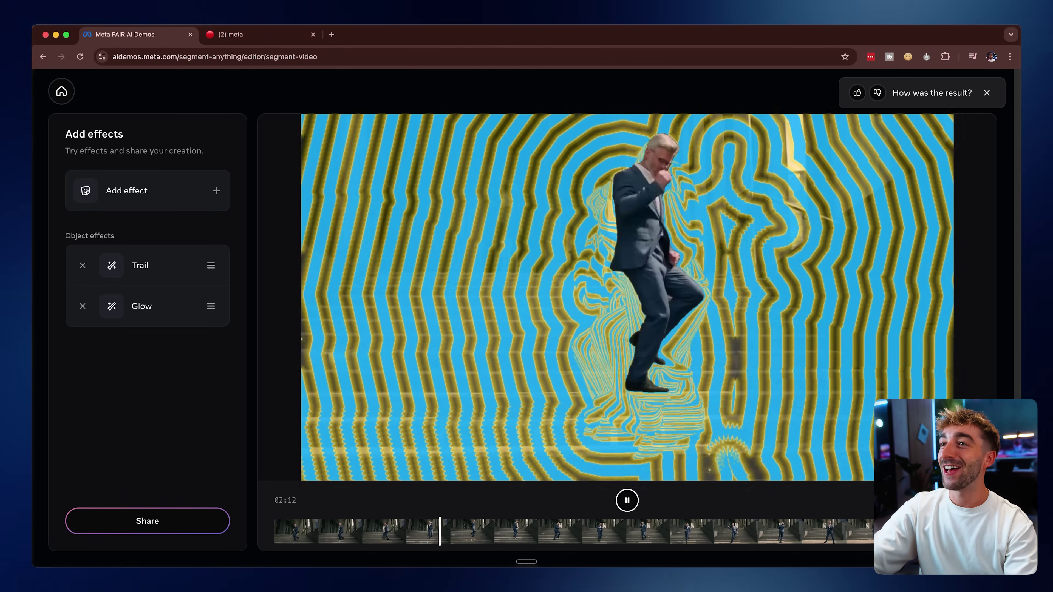
Step: Pause playback at 04:10 and remove the Glow and Trail effects
{"action": "left_click", "coordinate": [627, 500]}
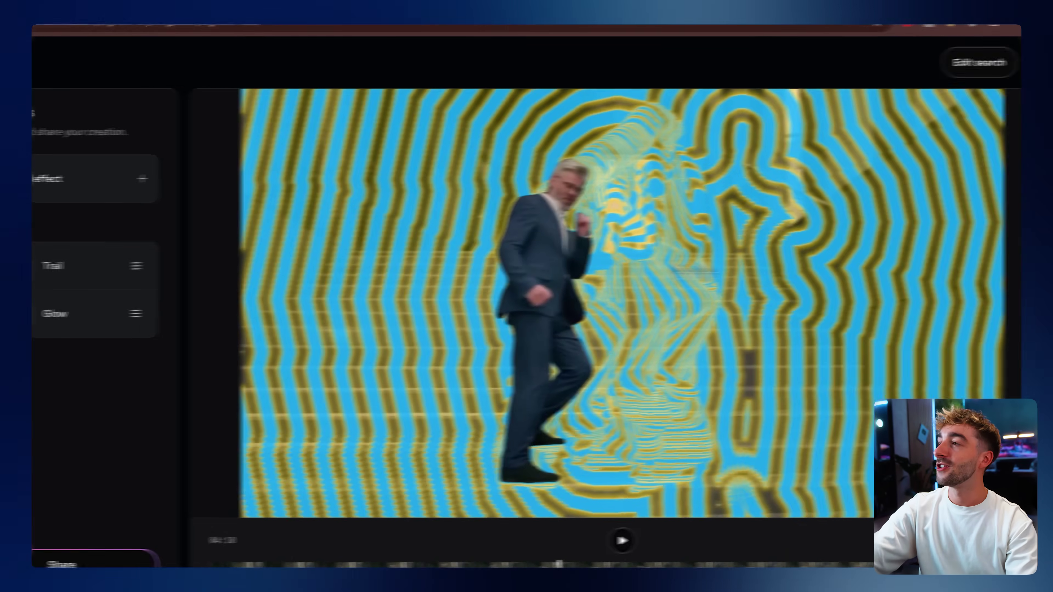
{"action": "left_click", "coordinate": [83, 306]}
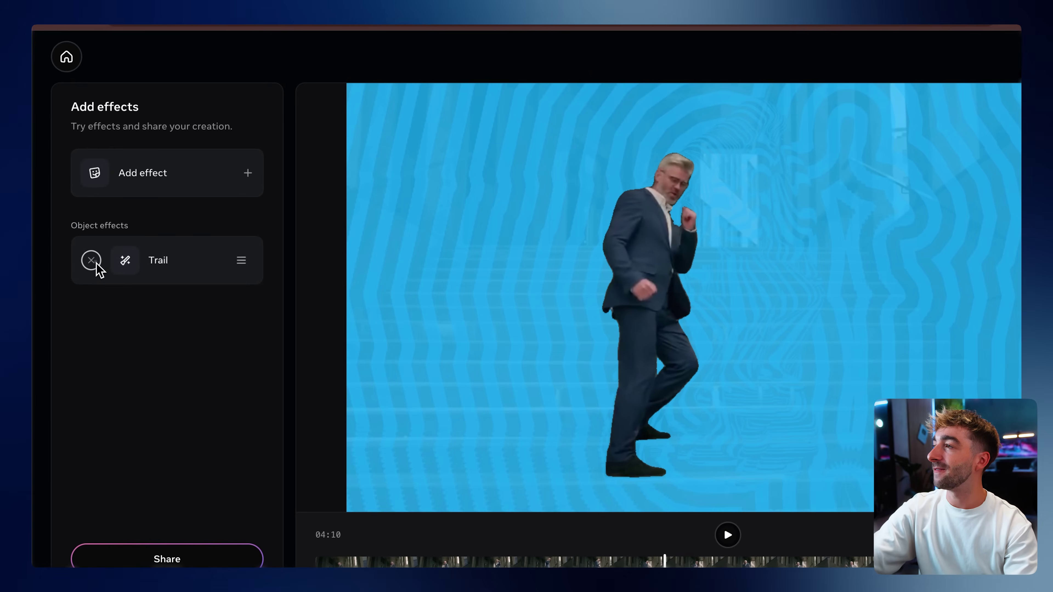
{"action": "left_click", "coordinate": [92, 260]}
Step: Apply a pink Flat color silhouette to the man and check it around 04:01
{"action": "left_click", "coordinate": [130, 188]}
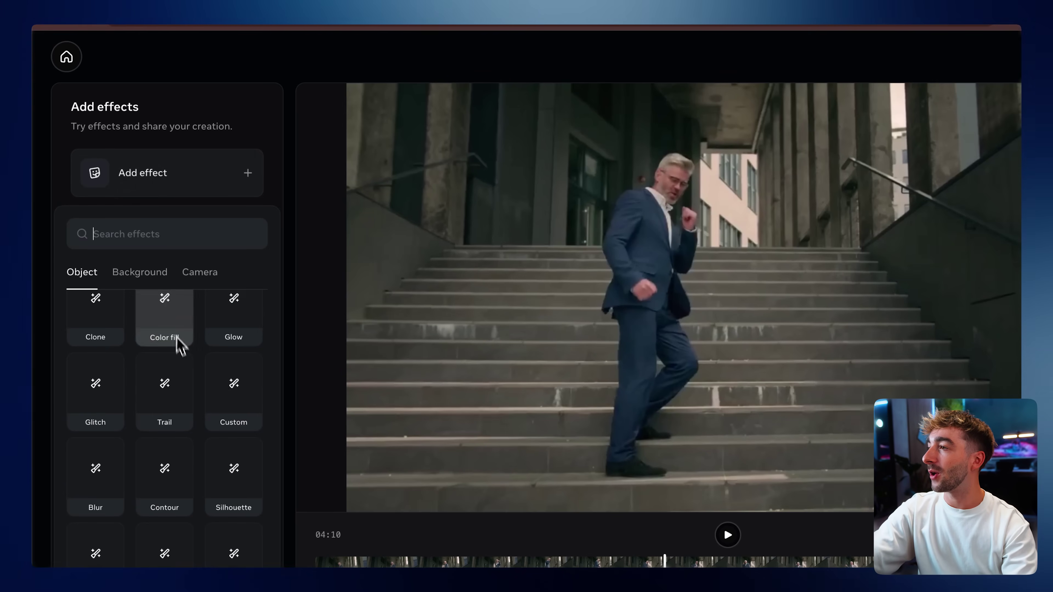
{"action": "scroll", "coordinate": [183, 361], "scroll_direction": "down", "scroll_amount": 5}
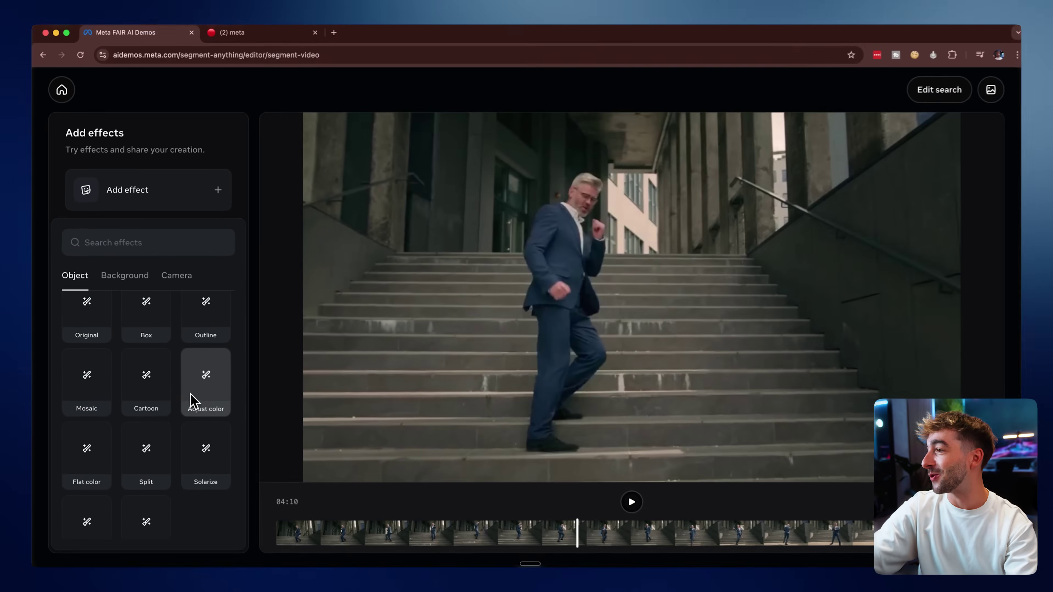
{"action": "scroll", "coordinate": [192, 401], "scroll_direction": "down", "scroll_amount": 4}
{"action": "scroll", "coordinate": [198, 408], "scroll_direction": "down", "scroll_amount": 1}
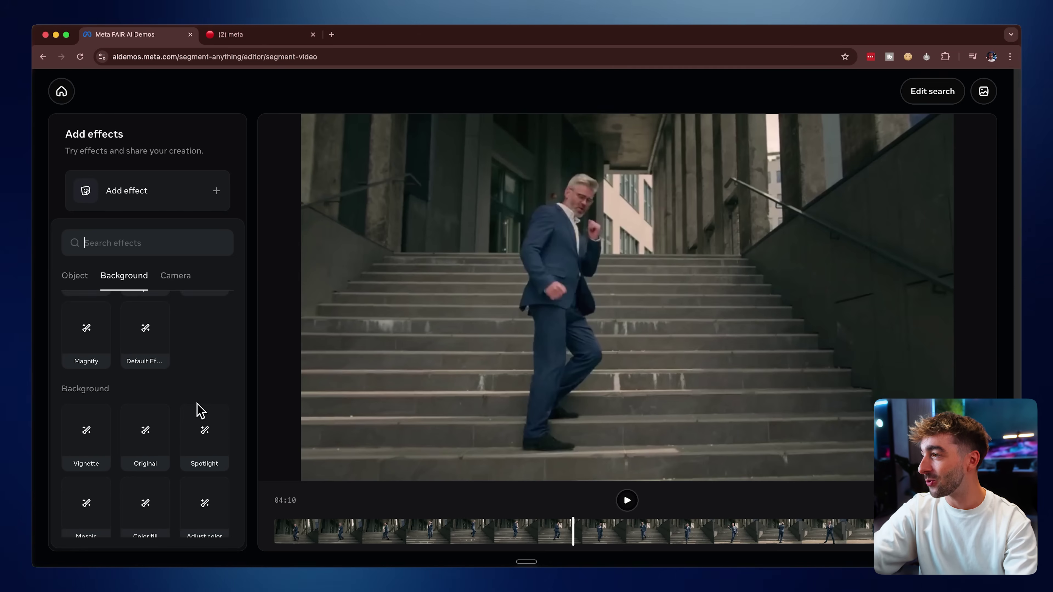
{"action": "scroll", "coordinate": [198, 409], "scroll_direction": "up", "scroll_amount": 7}
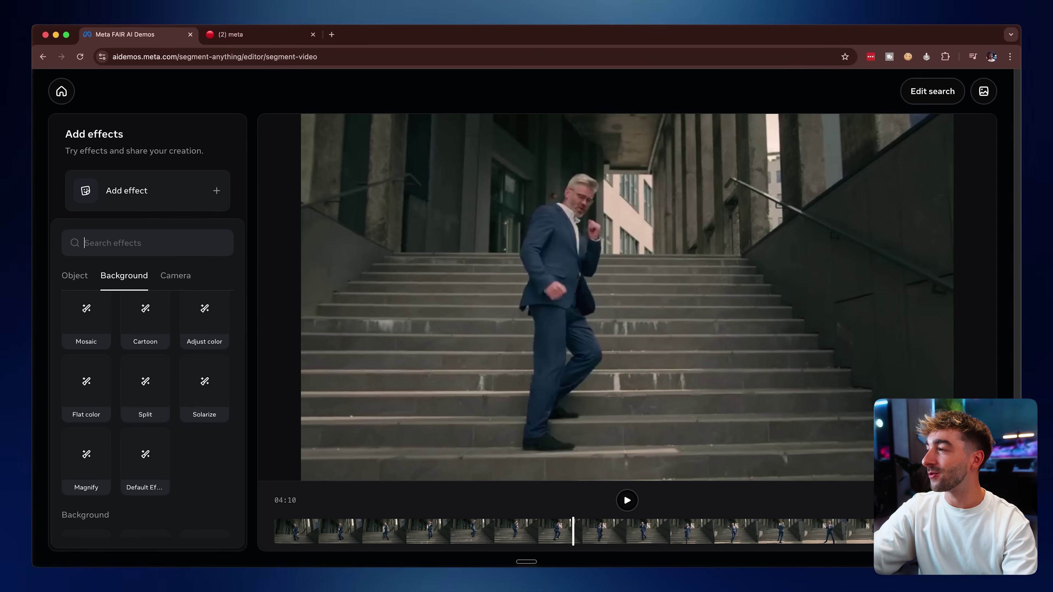
{"action": "left_click", "coordinate": [93, 425]}
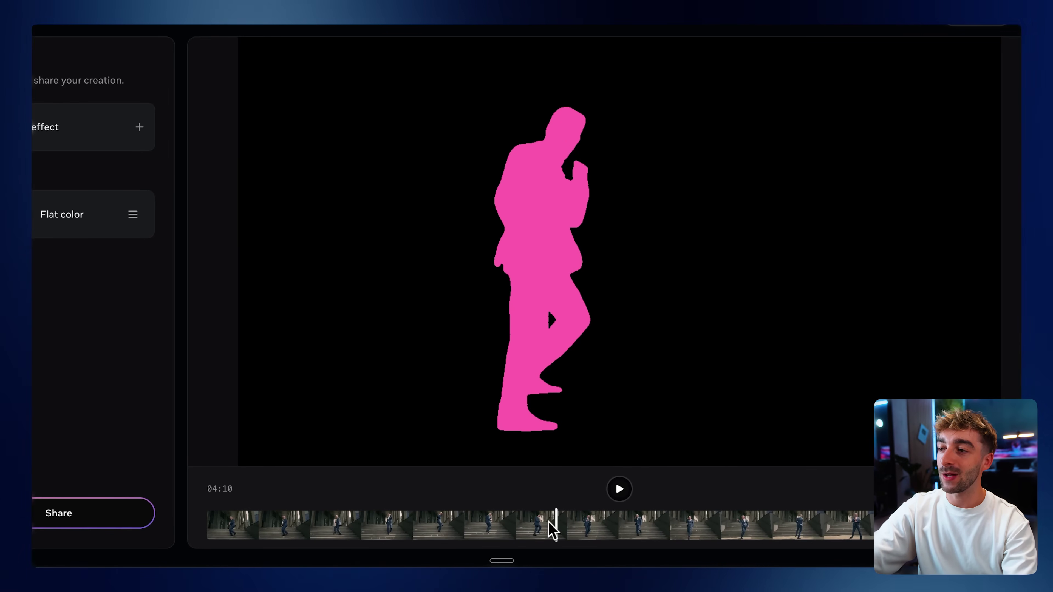
{"action": "left_click_drag", "start_coordinate": [568, 527], "coordinate": [594, 510]}
{"action": "mouse_move", "coordinate": [711, 505]}
{"action": "left_mouse_down"}
{"action": "mouse_move", "coordinate": [538, 504]}
{"action": "mouse_move", "coordinate": [547, 509]}
{"action": "mouse_move", "coordinate": [491, 517]}
{"action": "mouse_move", "coordinate": [706, 516]}
{"action": "left_mouse_up"}
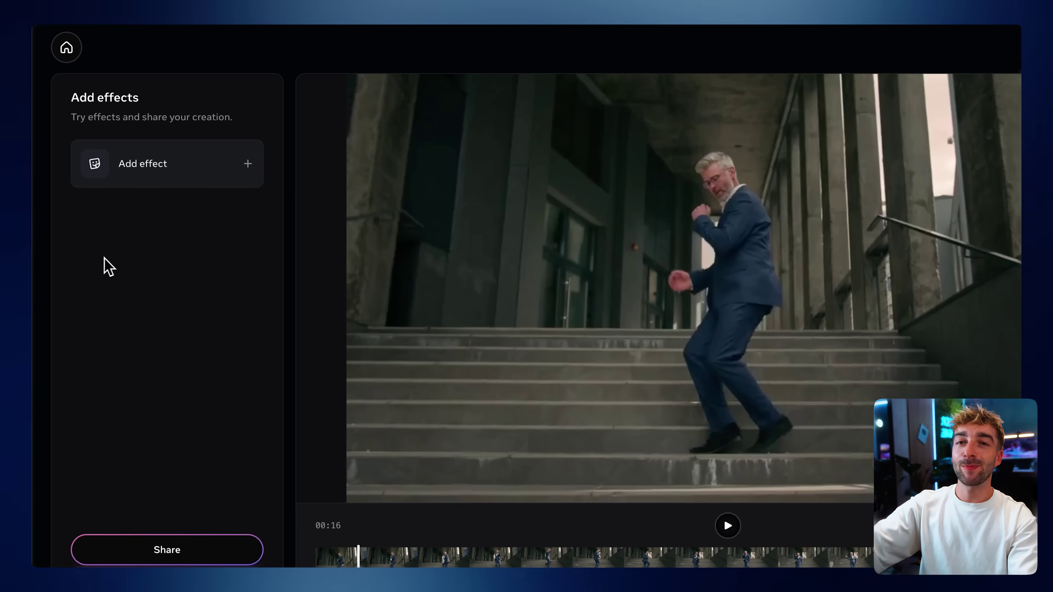
{"action": "left_click", "coordinate": [193, 180]}
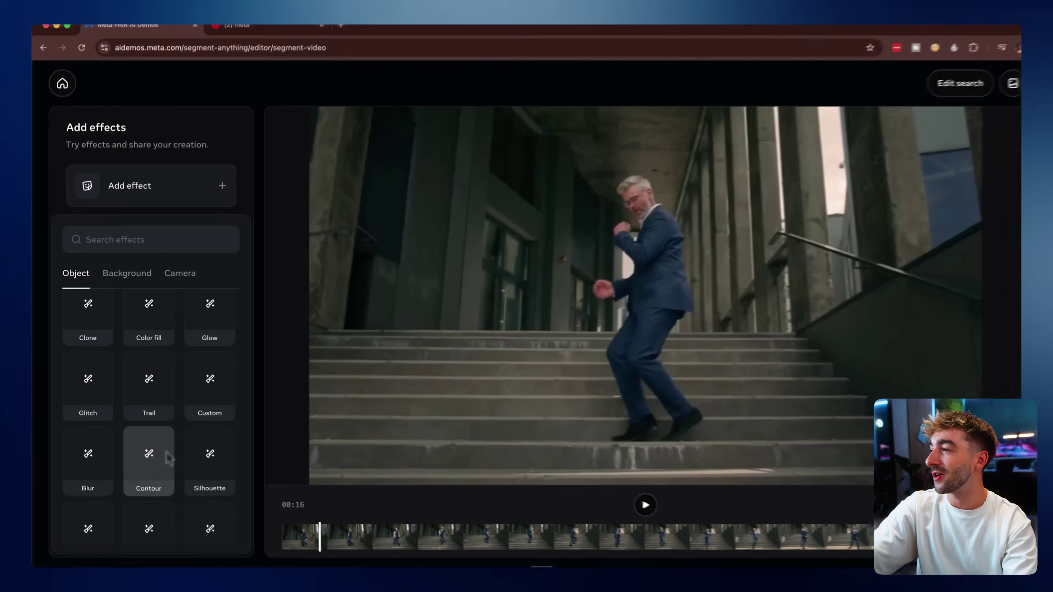
{"action": "scroll", "coordinate": [183, 473], "scroll_direction": "down", "scroll_amount": 2}
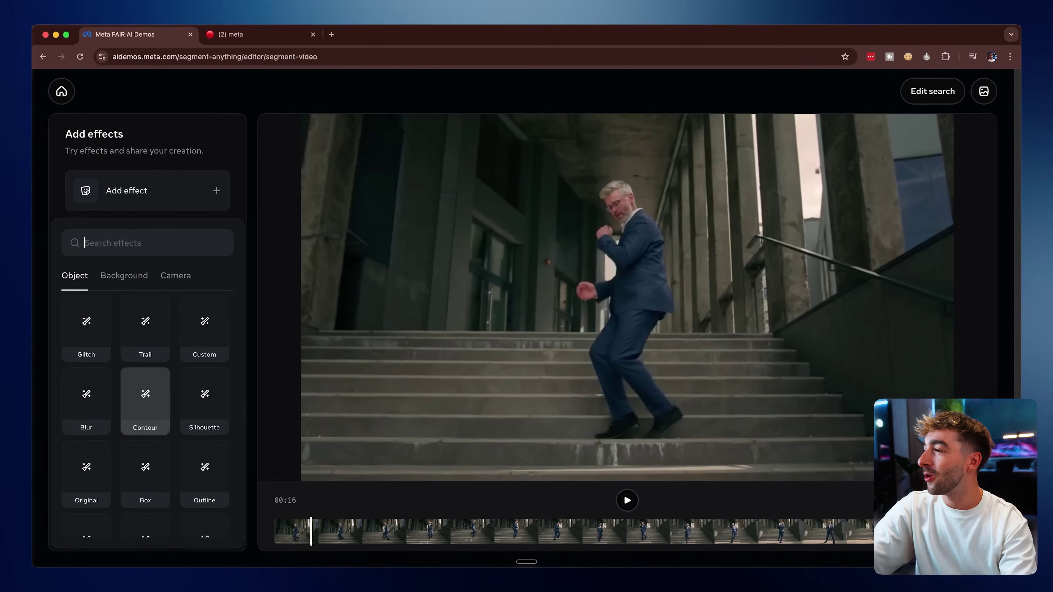
{"action": "scroll", "coordinate": [165, 457], "scroll_direction": "down", "scroll_amount": 5}
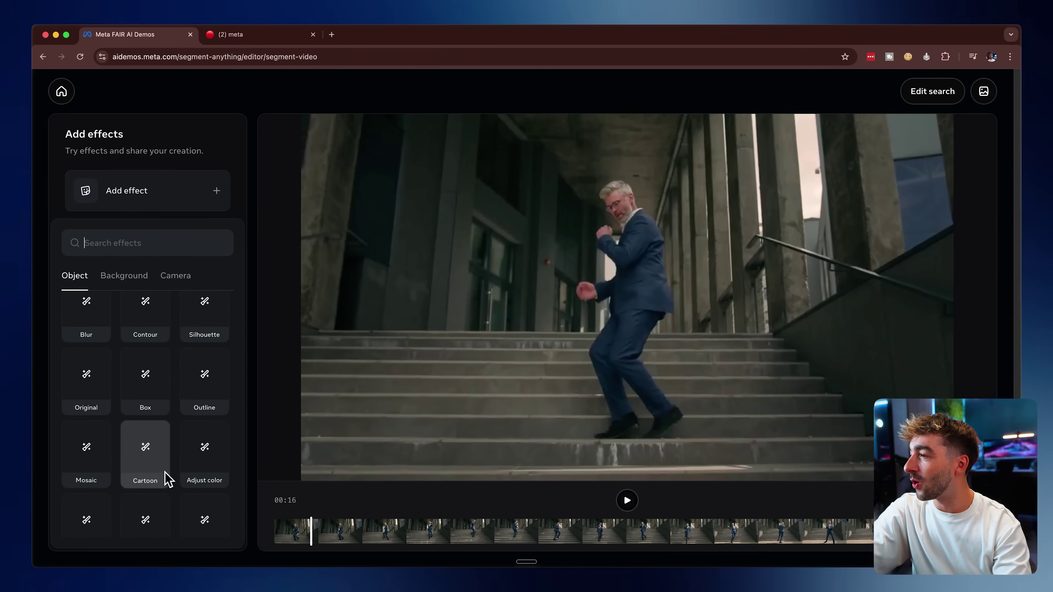
{"action": "left_click", "coordinate": [202, 440]}
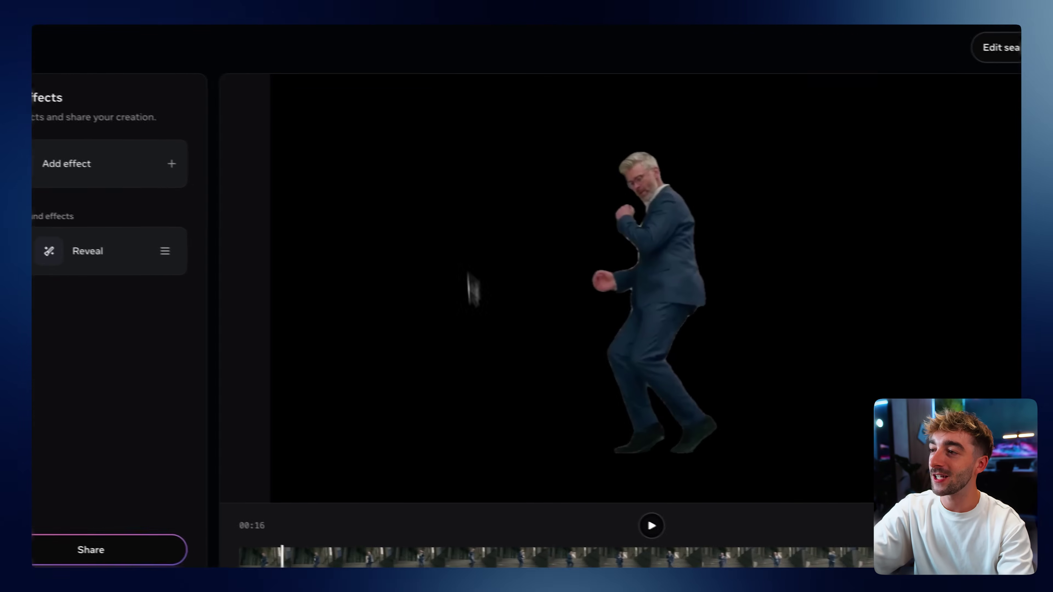
{"action": "mouse_move", "coordinate": [277, 539]}
{"action": "left_mouse_down"}
{"action": "mouse_move", "coordinate": [238, 530]}
{"action": "mouse_move", "coordinate": [289, 536]}
{"action": "mouse_move", "coordinate": [261, 535]}
{"action": "left_mouse_up"}
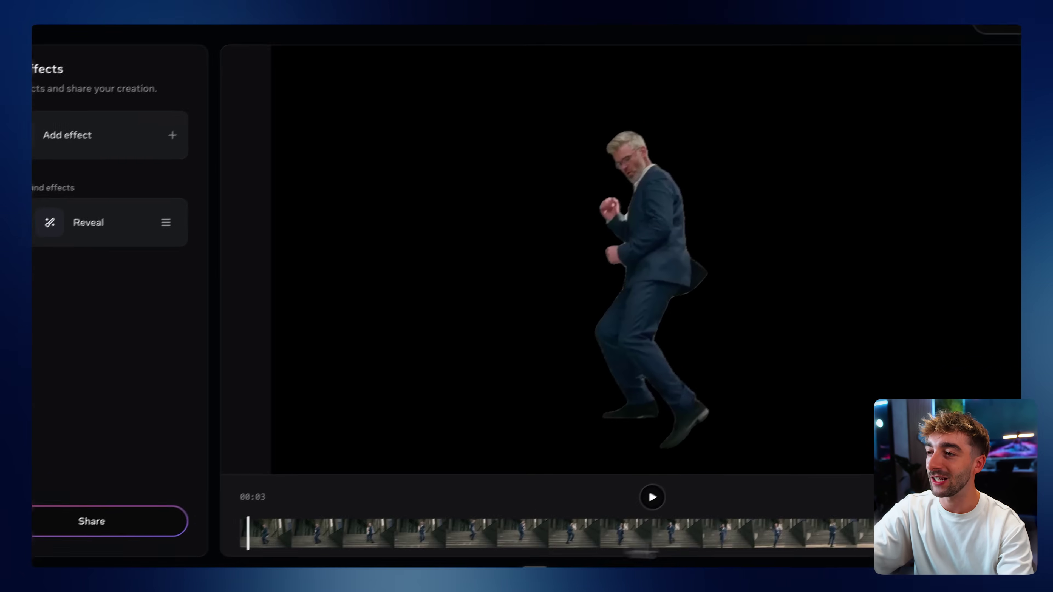
{"action": "left_click", "coordinate": [635, 507]}
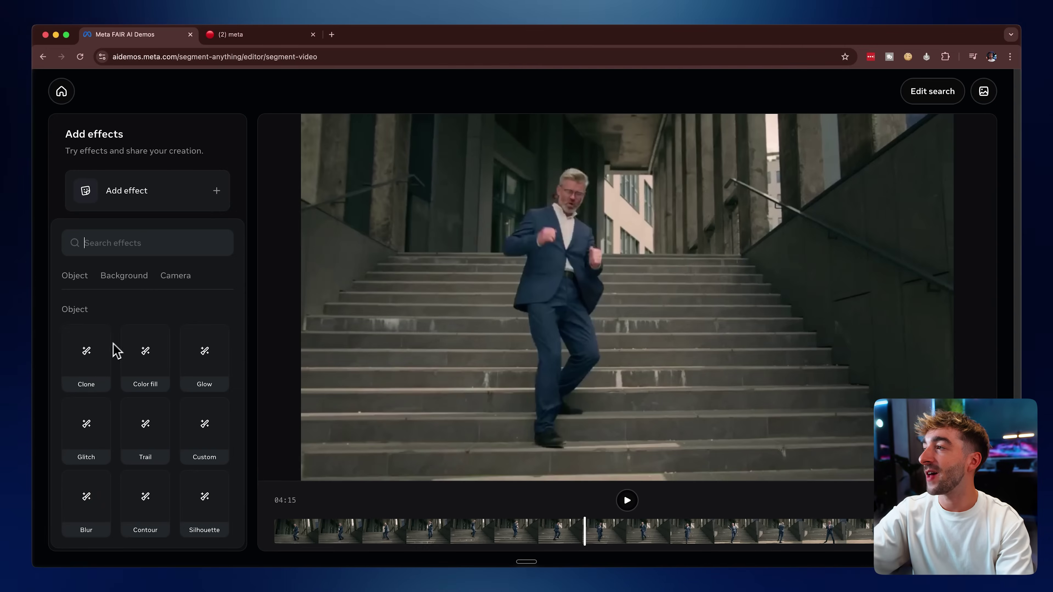
Step: Replace the dancer's stairway background with a solid green Color fill and play the clip to preview it
{"action": "scroll", "coordinate": [123, 349], "scroll_direction": "down", "scroll_amount": 1}
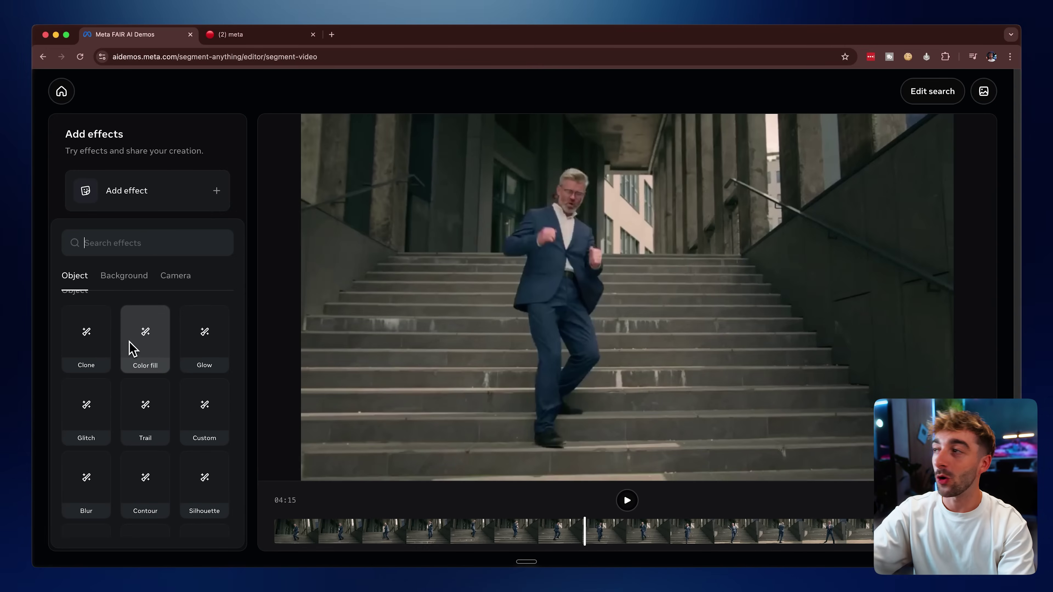
{"action": "left_click", "coordinate": [112, 277]}
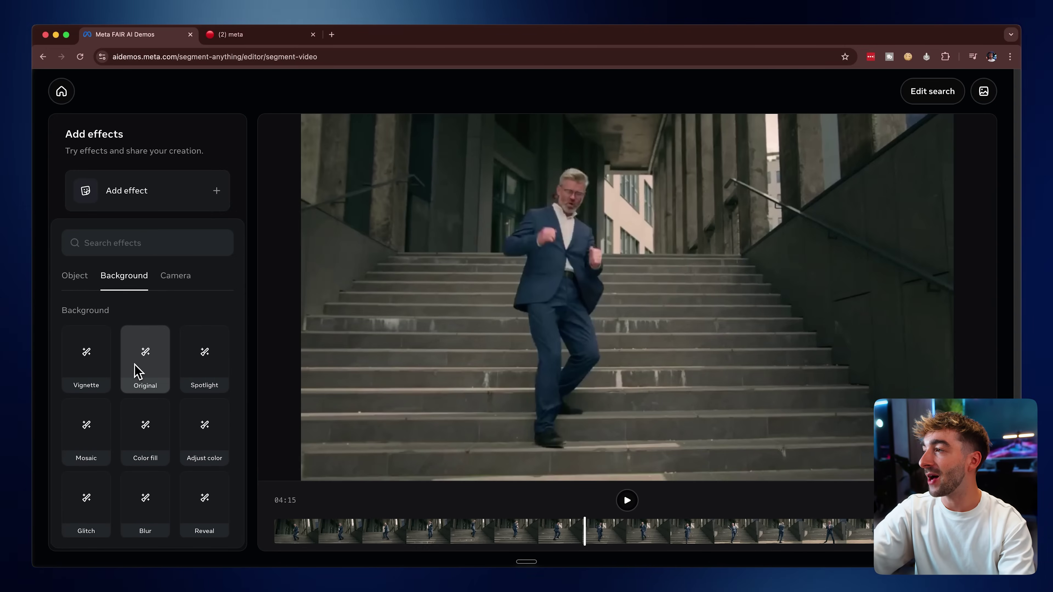
{"action": "scroll", "coordinate": [138, 372], "scroll_direction": "down", "scroll_amount": 2}
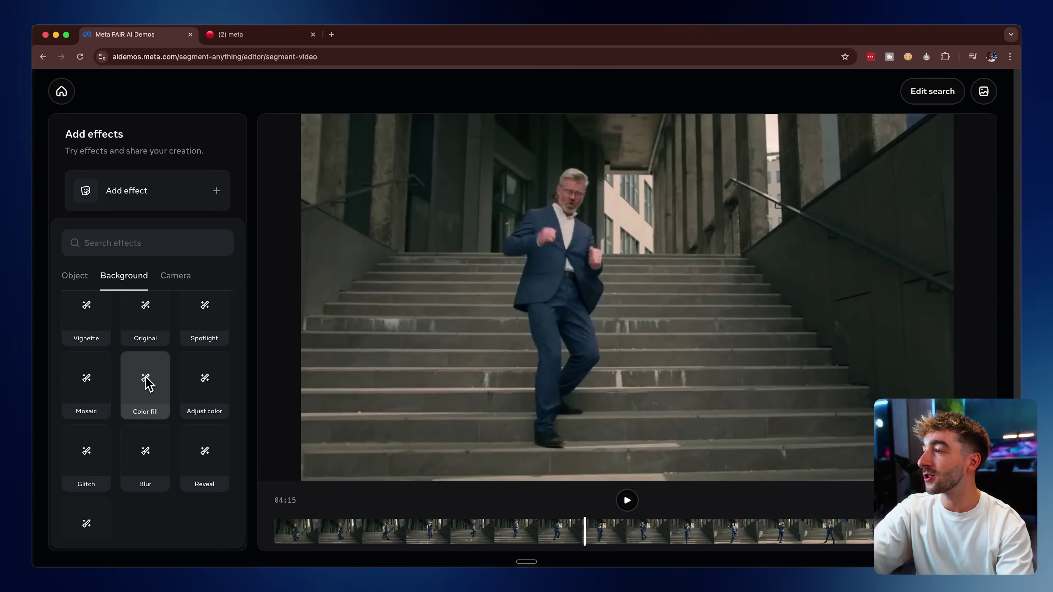
{"action": "scroll", "coordinate": [150, 439], "scroll_direction": "down", "scroll_amount": 1}
{"action": "scroll", "coordinate": [152, 438], "scroll_direction": "up", "scroll_amount": 4}
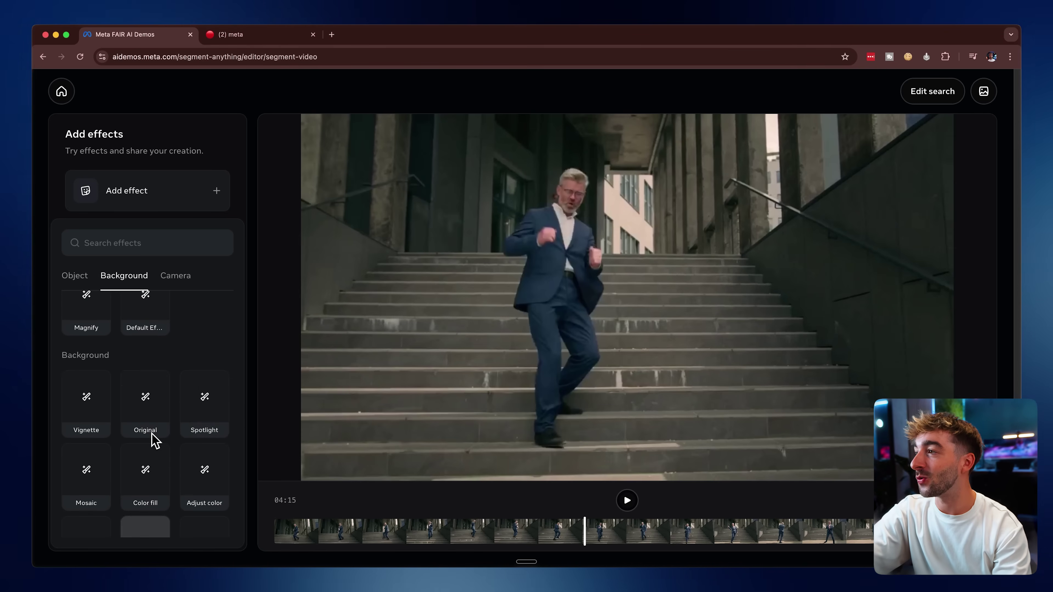
{"action": "left_click", "coordinate": [143, 483]}
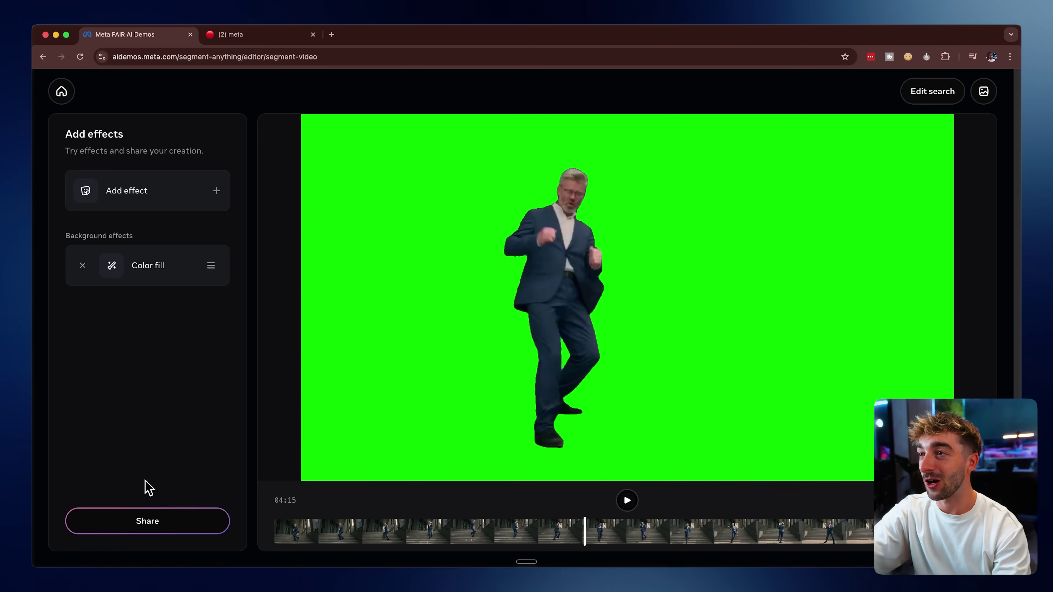
{"action": "left_click", "coordinate": [627, 501]}
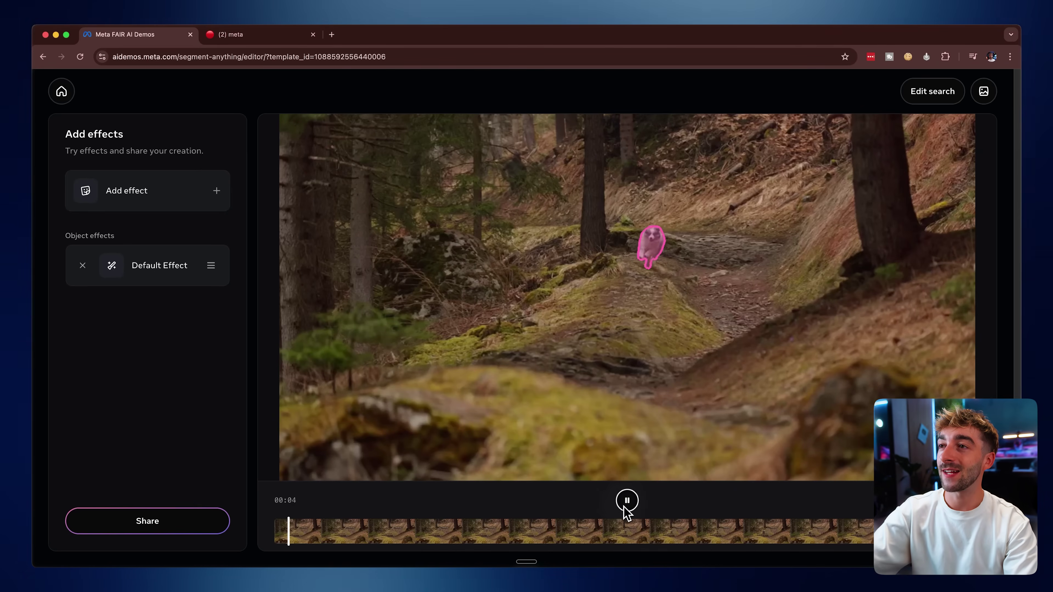
Step: Swap the dog's Default Effect for the (ADV) AutoZoom camera effect and play from the clip's start
{"action": "left_click", "coordinate": [82, 265]}
{"action": "left_click", "coordinate": [125, 209]}
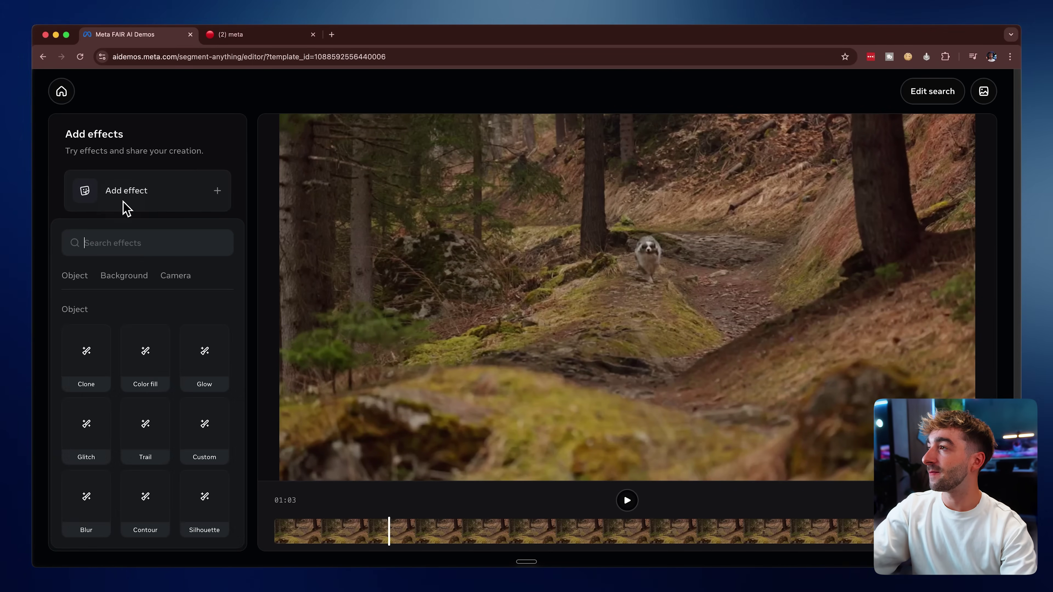
{"action": "left_click", "coordinate": [172, 276]}
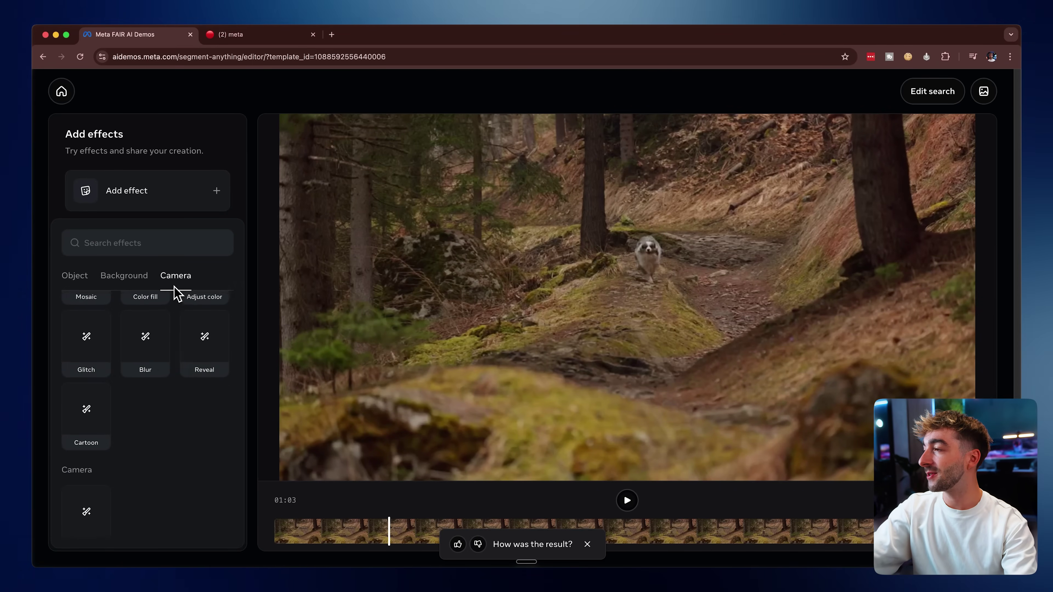
{"action": "left_click", "coordinate": [87, 504]}
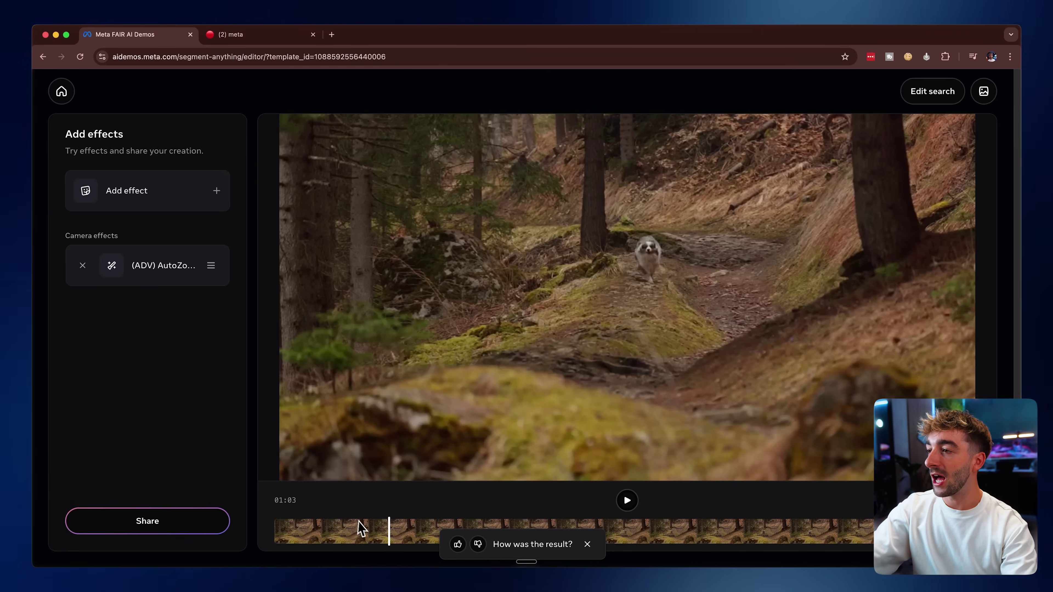
{"action": "left_click", "coordinate": [270, 532]}
{"action": "left_click", "coordinate": [626, 502]}
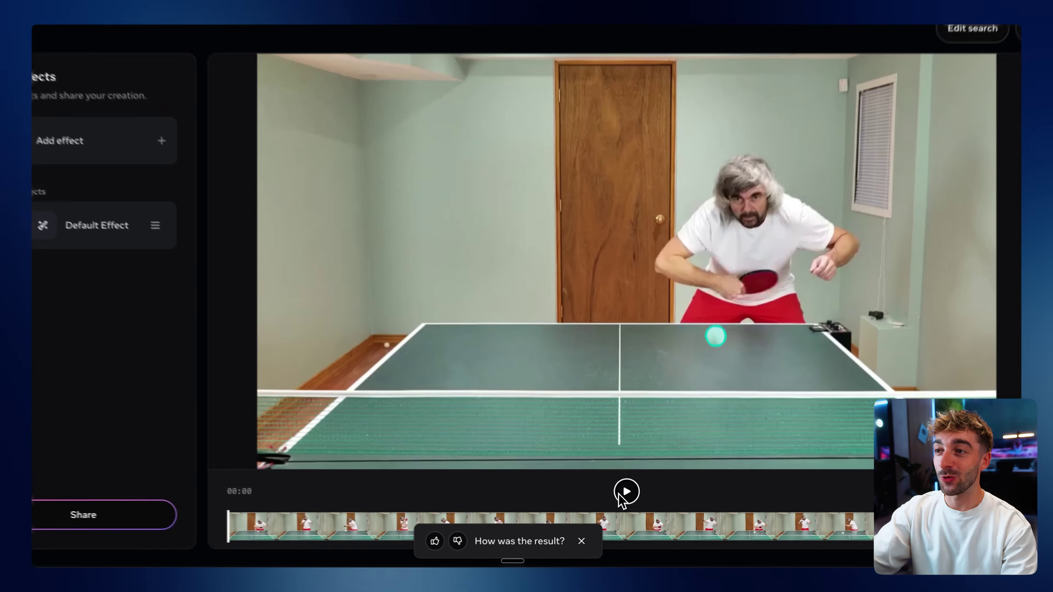
Step: Preview a Spotlight background behind the ping-pong ball during playback, then remove it
{"action": "left_click", "coordinate": [627, 500]}
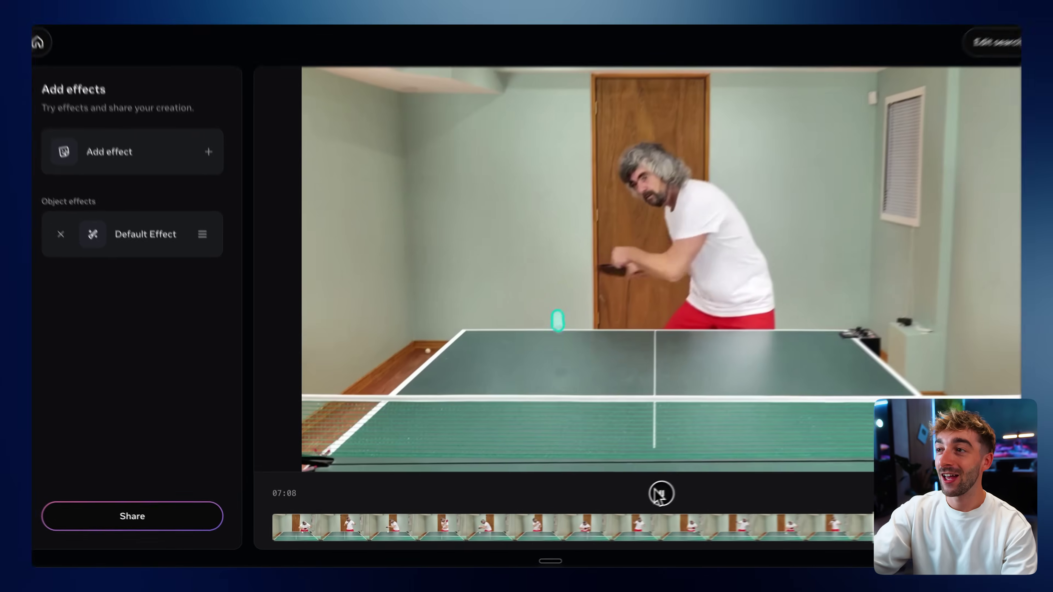
{"action": "left_click", "coordinate": [627, 500]}
{"action": "left_click", "coordinate": [171, 194]}
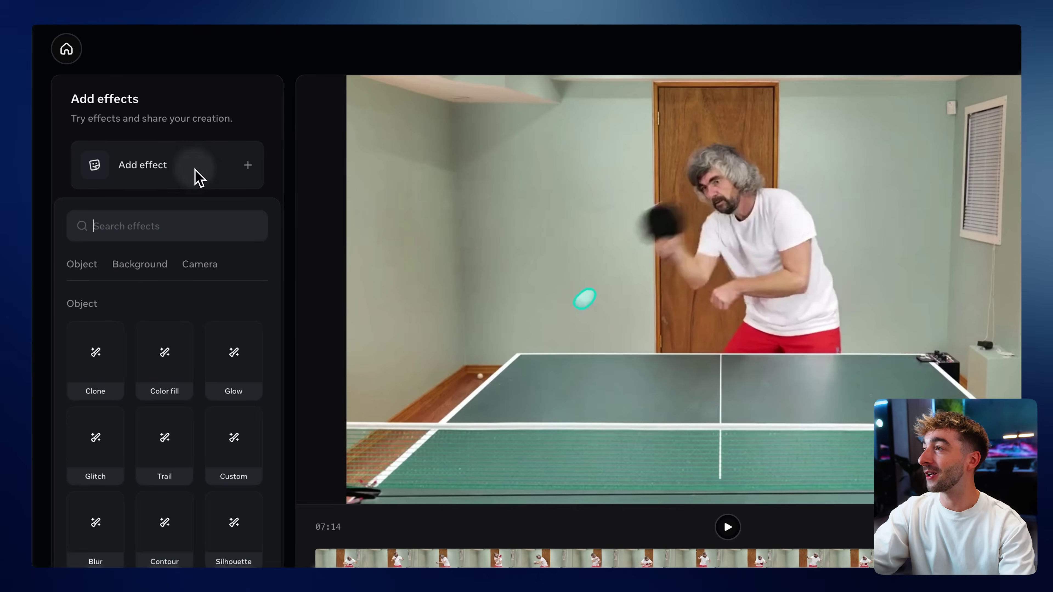
{"action": "scroll", "coordinate": [196, 414], "scroll_direction": "down", "scroll_amount": 5}
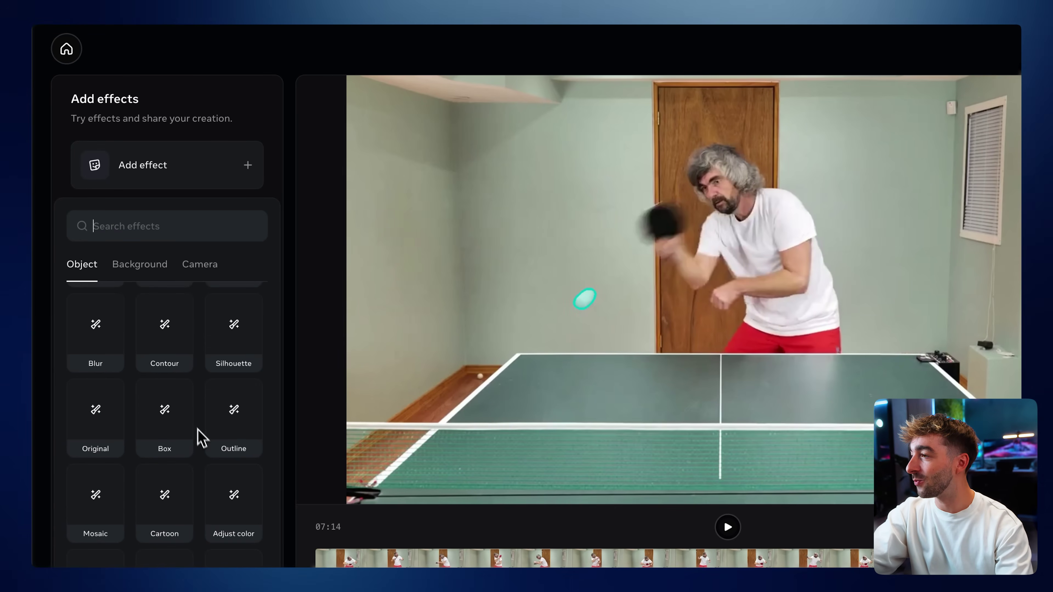
{"action": "scroll", "coordinate": [198, 435], "scroll_direction": "down", "scroll_amount": 2}
{"action": "type", "text": "spot"}
{"action": "left_click", "coordinate": [90, 373]}
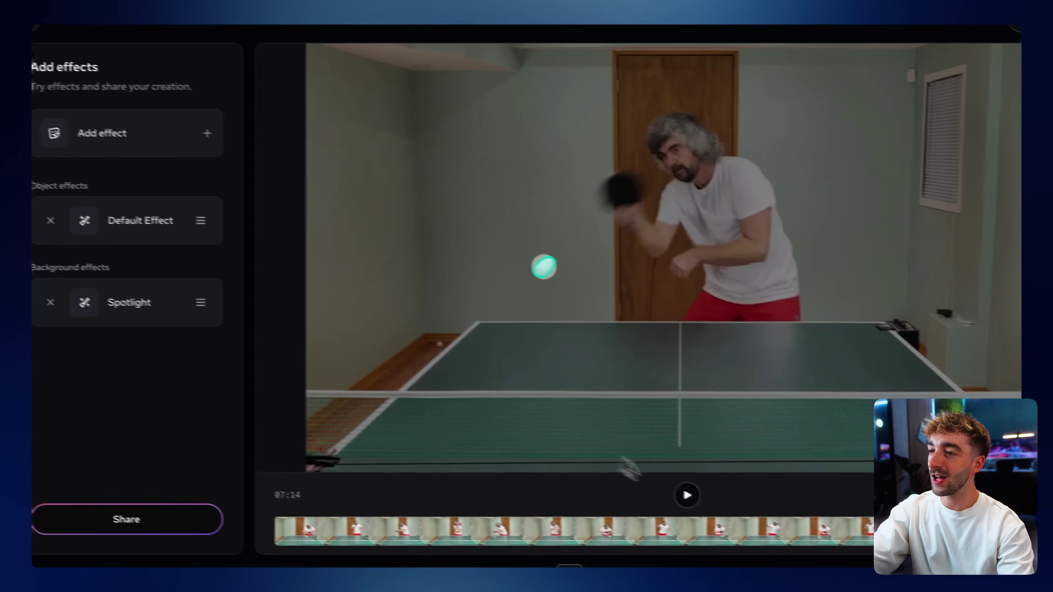
{"action": "left_click", "coordinate": [687, 495]}
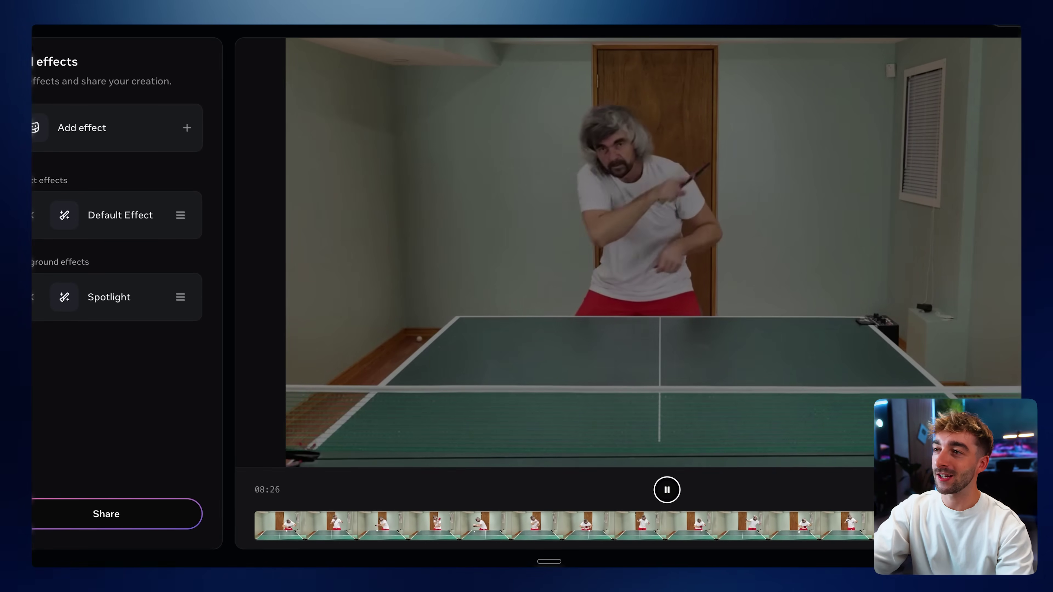
{"action": "left_click", "coordinate": [75, 326]}
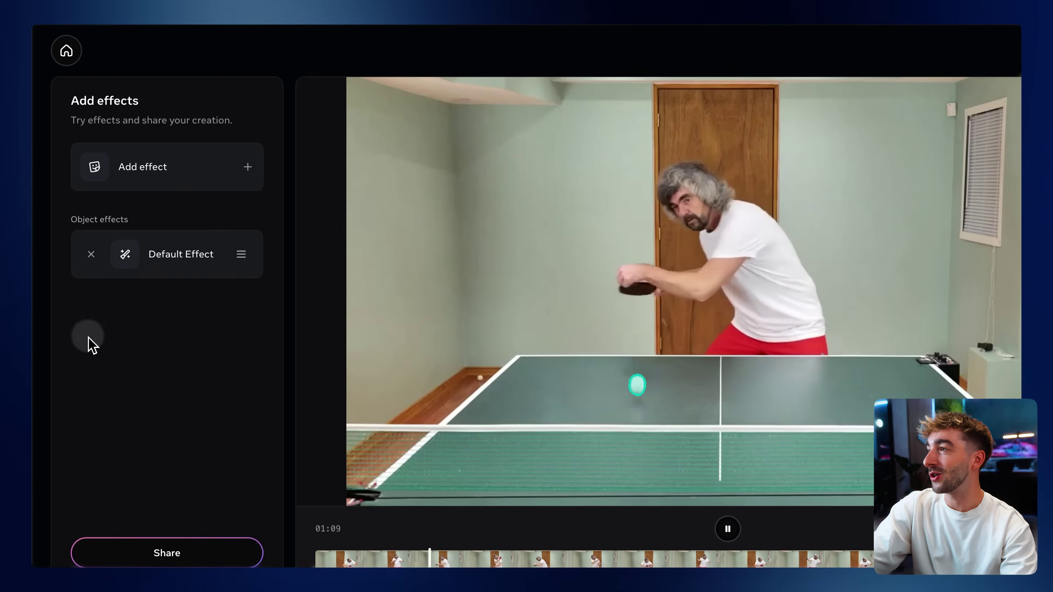
Step: Add a Blur effect to the ping-pong ball, then remove it again
{"action": "left_click", "coordinate": [187, 181]}
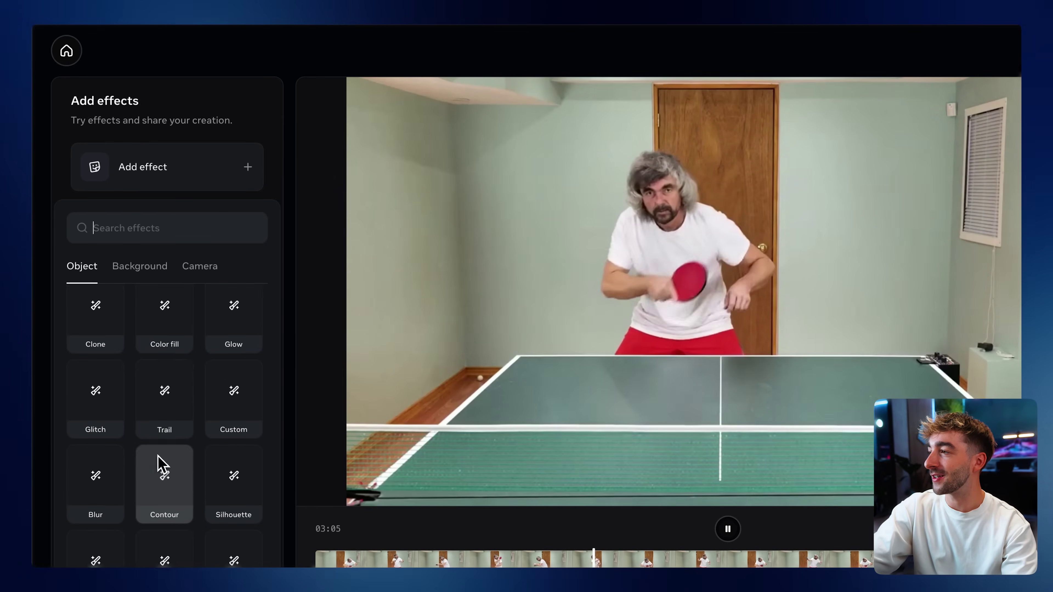
{"action": "left_click", "coordinate": [96, 436]}
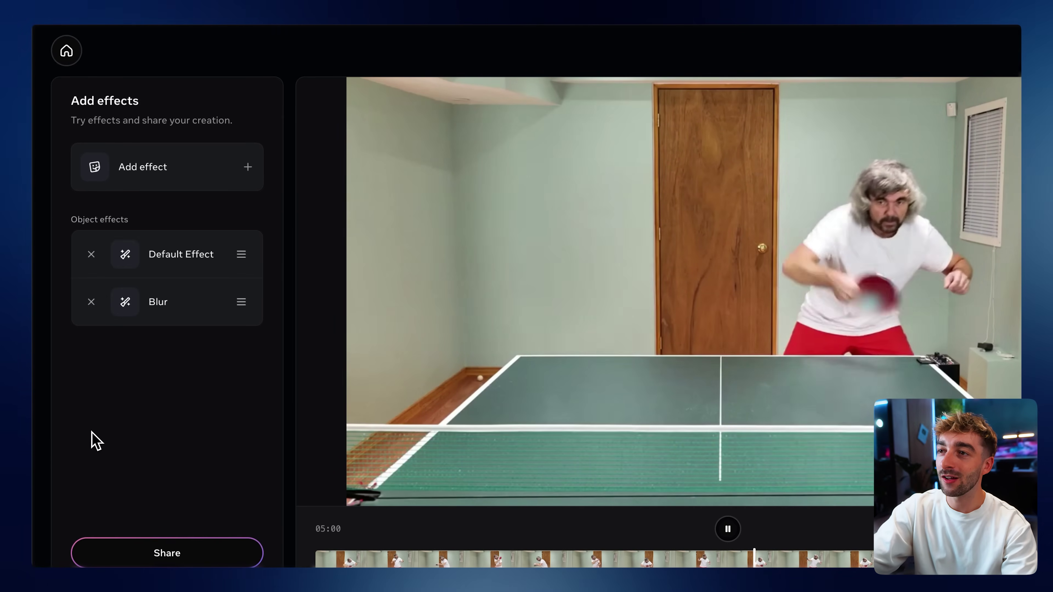
{"action": "left_click", "coordinate": [91, 301]}
{"action": "left_click", "coordinate": [146, 165]}
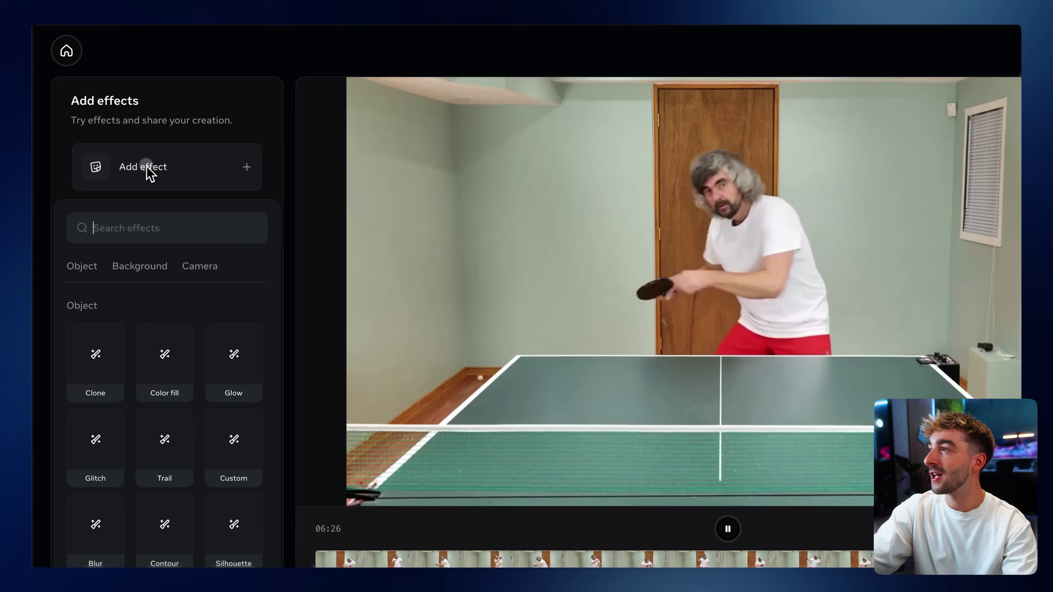
{"action": "scroll", "coordinate": [176, 464], "scroll_direction": "down", "scroll_amount": 2}
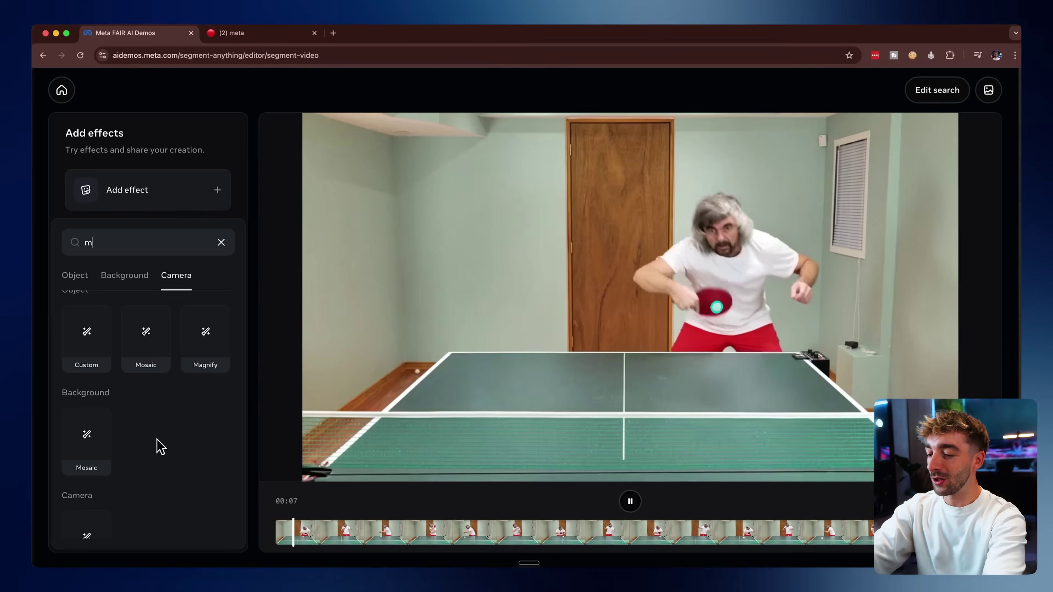
Step: Add the Mosaic object effect to pixelate the ping-pong ball
{"action": "type", "text": "oi"}
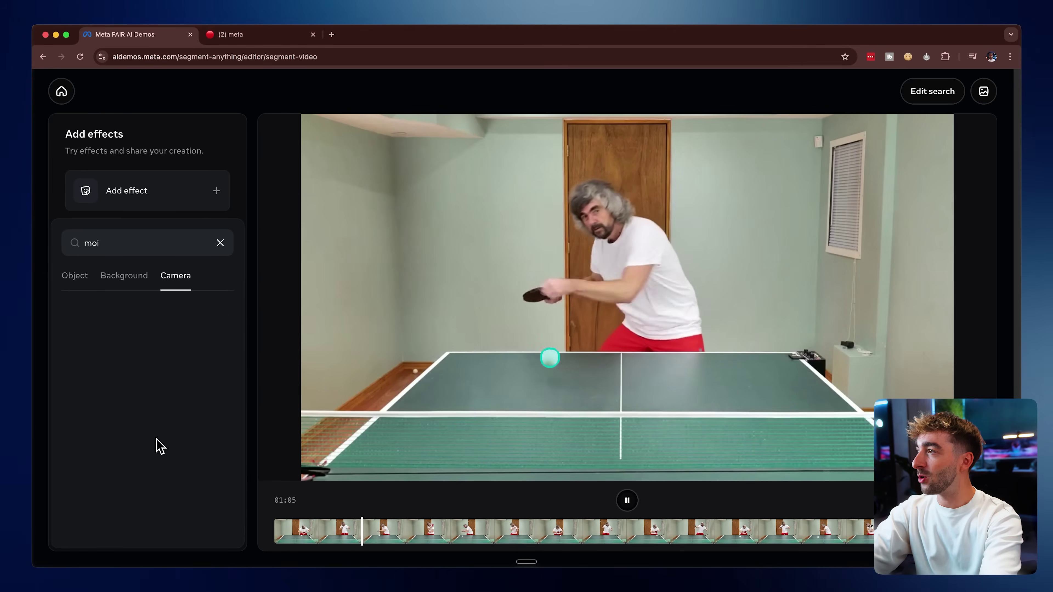
{"action": "left_click", "coordinate": [93, 358]}
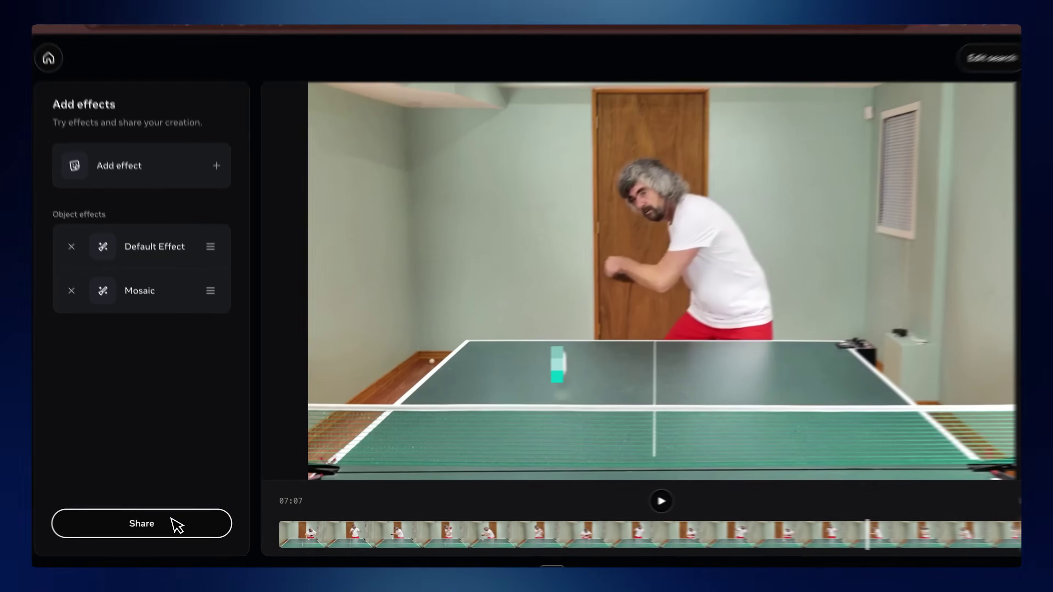
Step: Share the Mosaic ping-pong clip to start exporting the video
{"action": "left_click", "coordinate": [146, 520]}
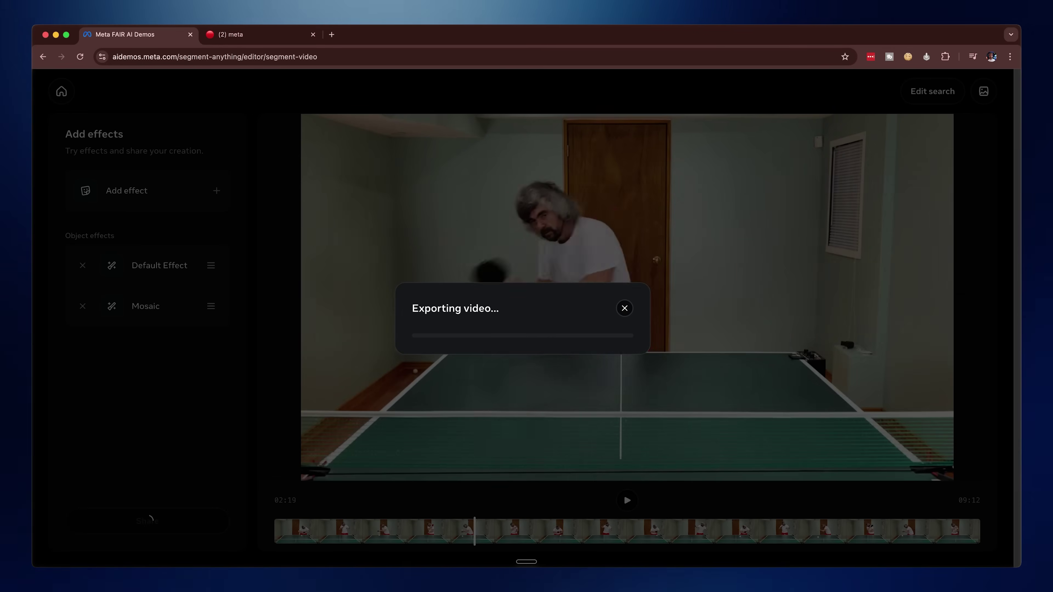